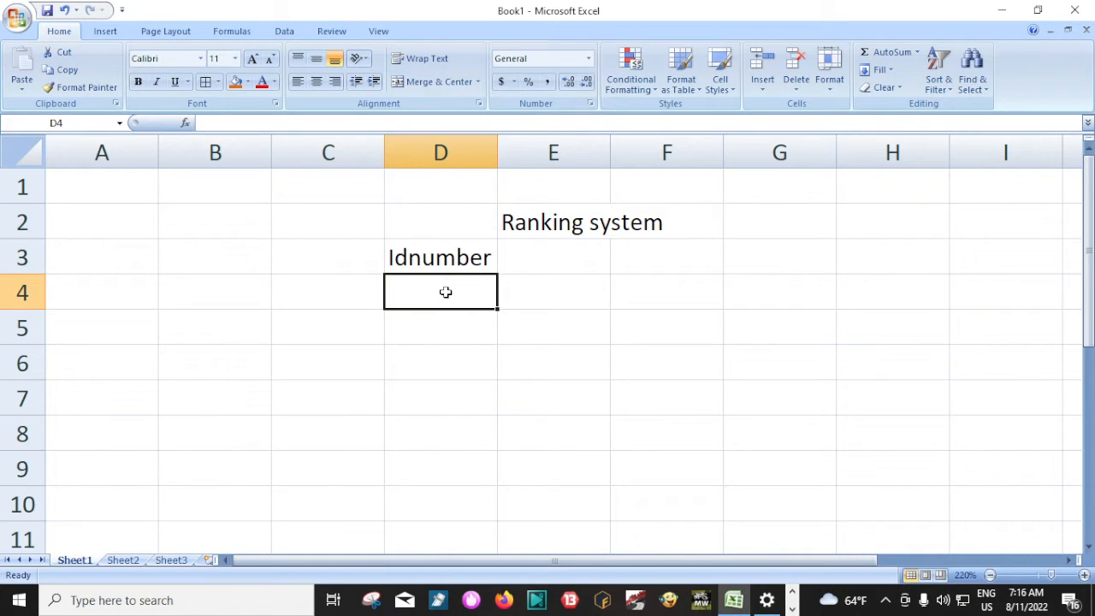
# Fill the Idnumber column with the numbers 1 to 6 in cells D4 to D9.
pyautogui.write('1')
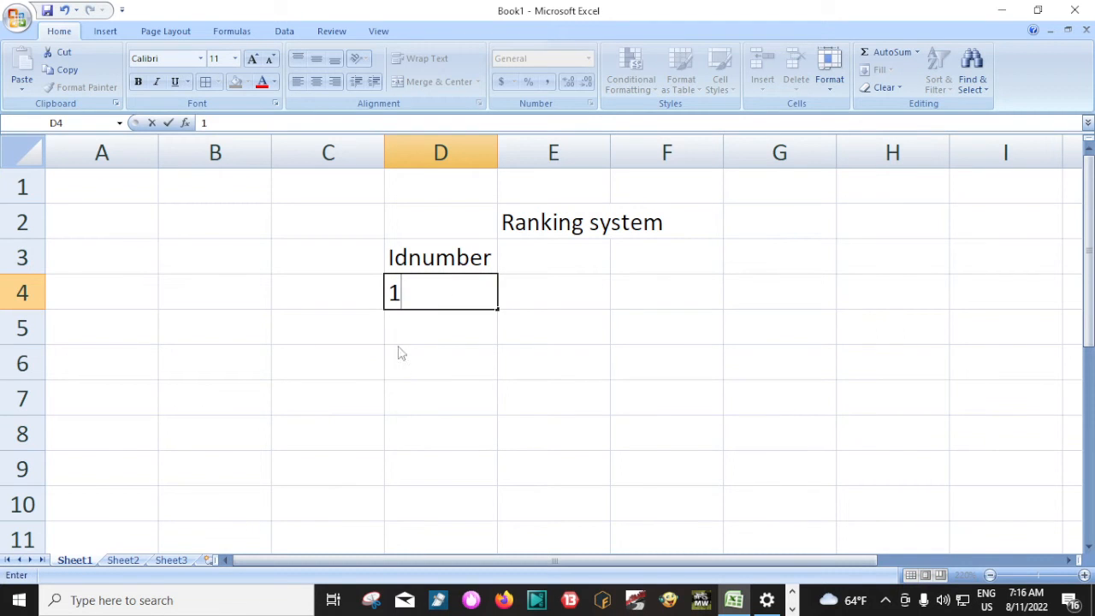
pyautogui.click(399, 335)
pyautogui.write('2')
pyautogui.click(416, 358)
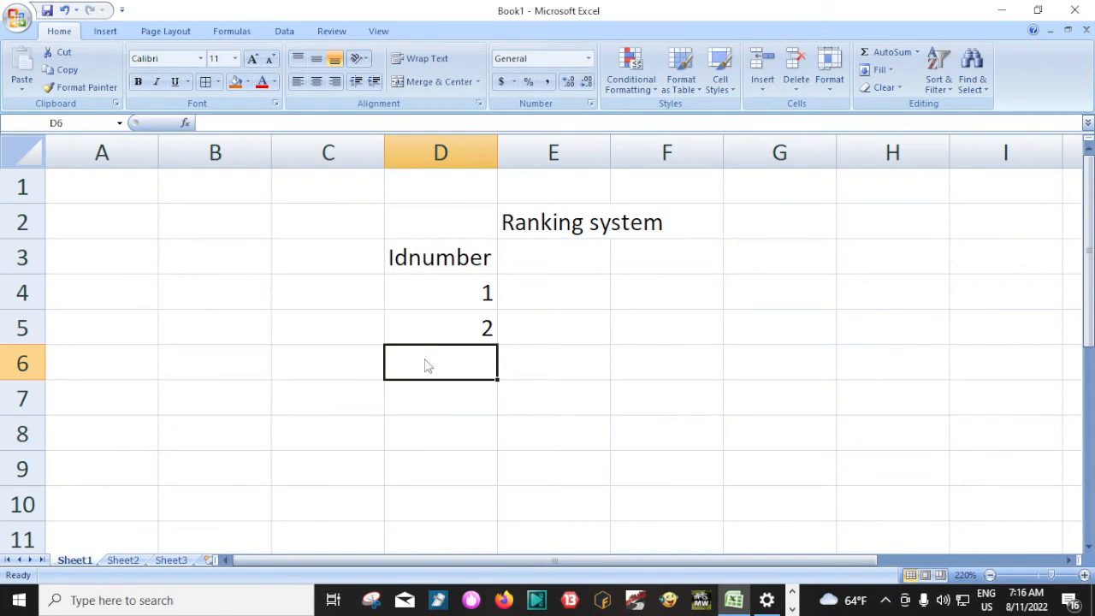
pyautogui.write('3')
pyautogui.click(442, 392)
pyautogui.write('4')
pyautogui.click(463, 431)
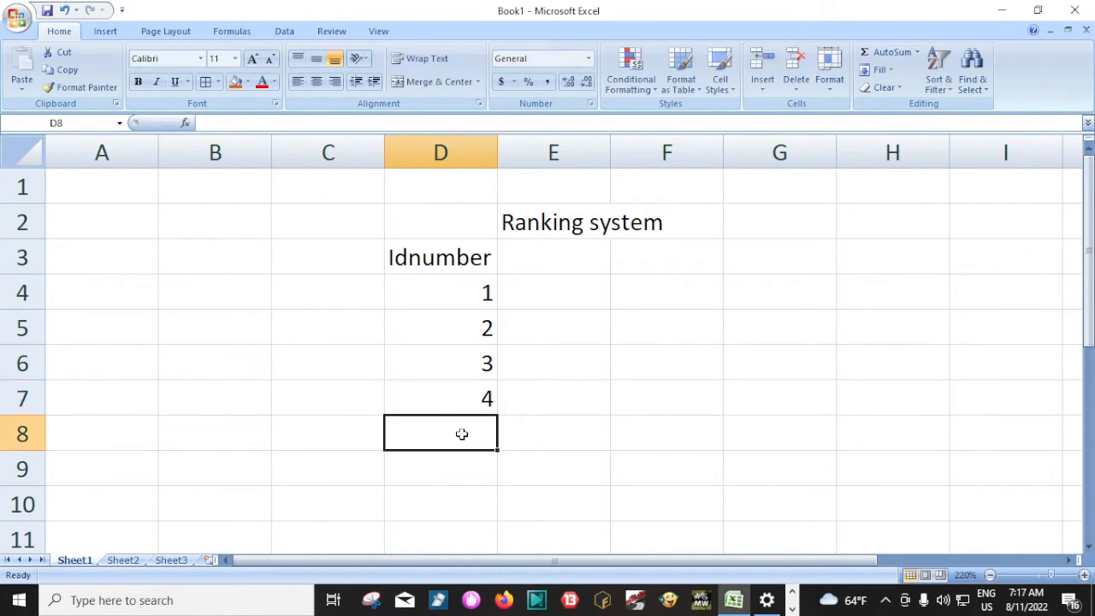
pyautogui.write('5')
pyautogui.click(473, 466)
pyautogui.write('6')
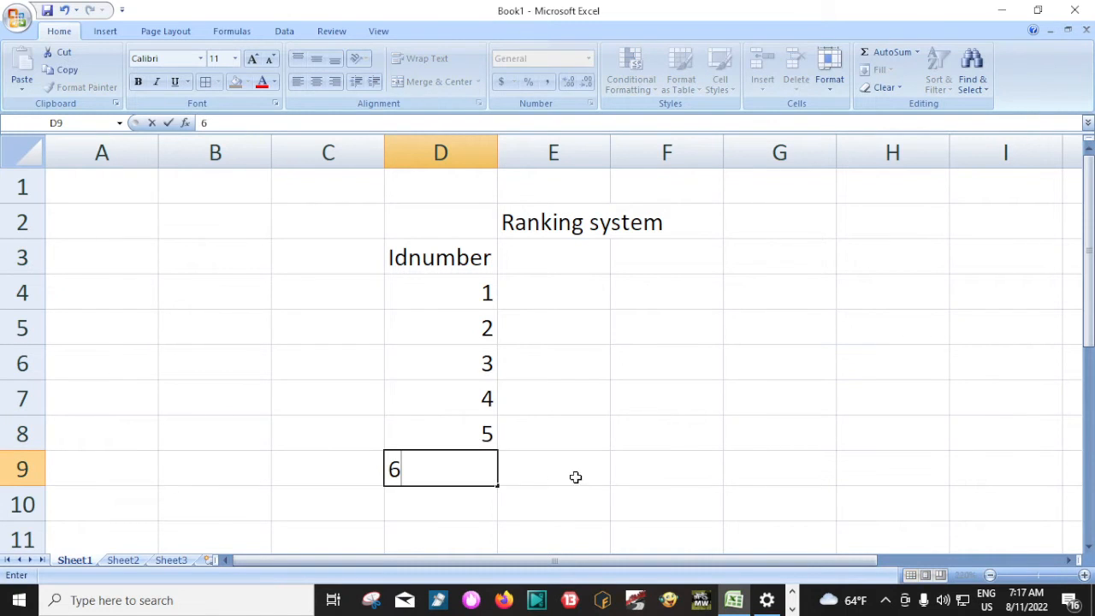
pyautogui.click(574, 475)
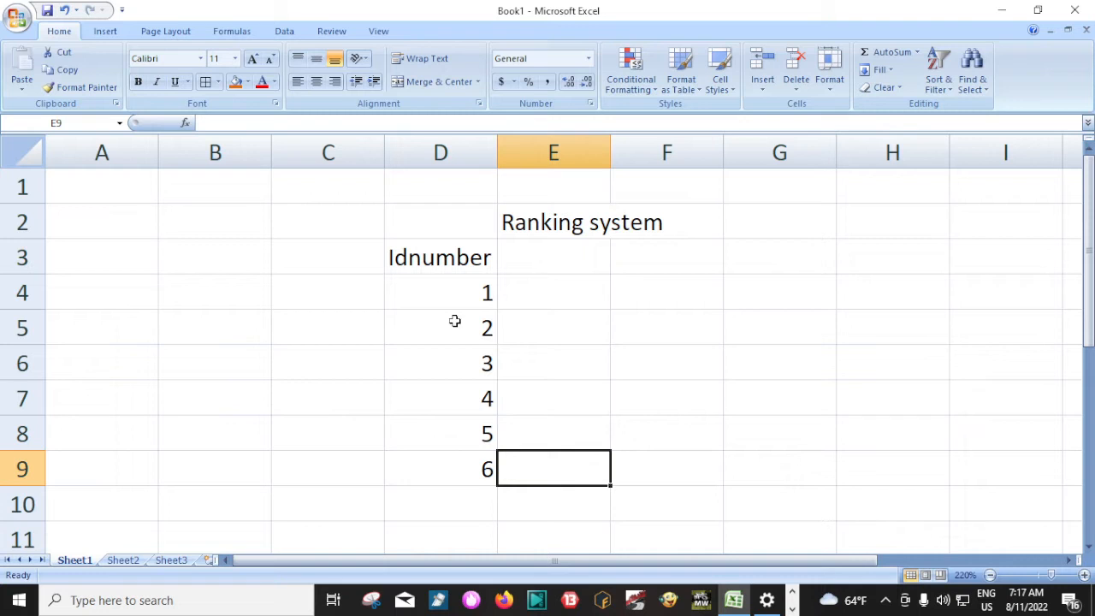
# Add the column headings Average in cell E3 and Rank in cell F3.
pyautogui.click(575, 256)
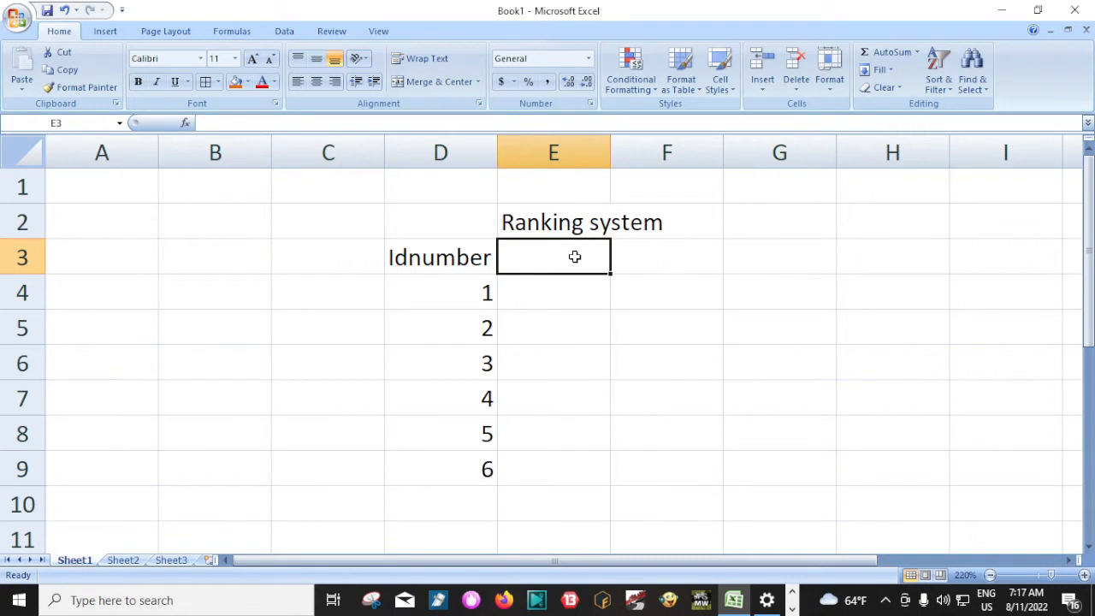
pyautogui.write('Av')
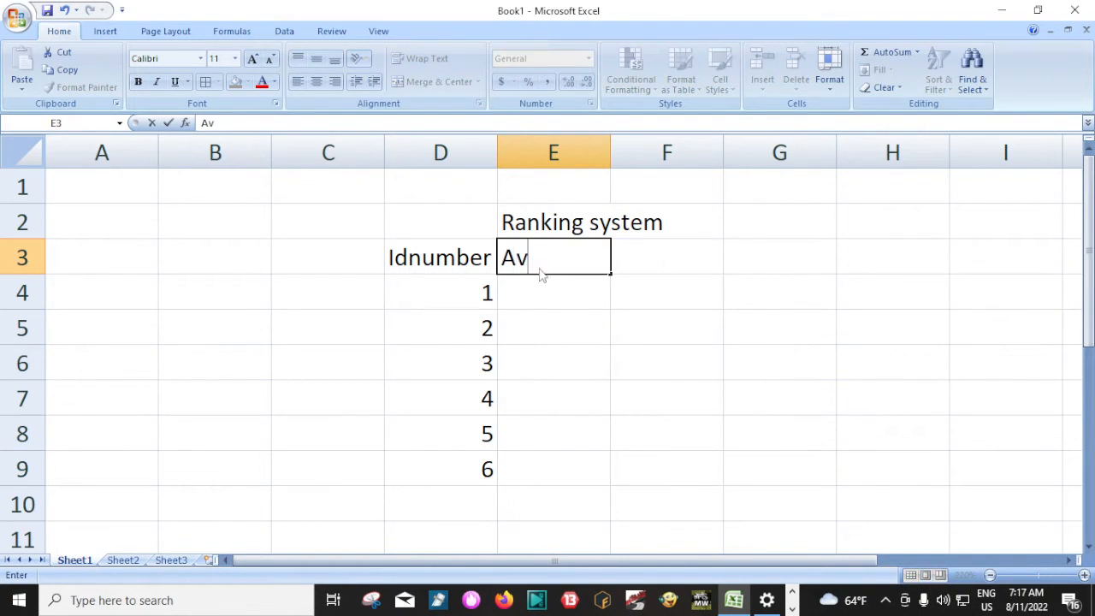
pyautogui.write('erage')
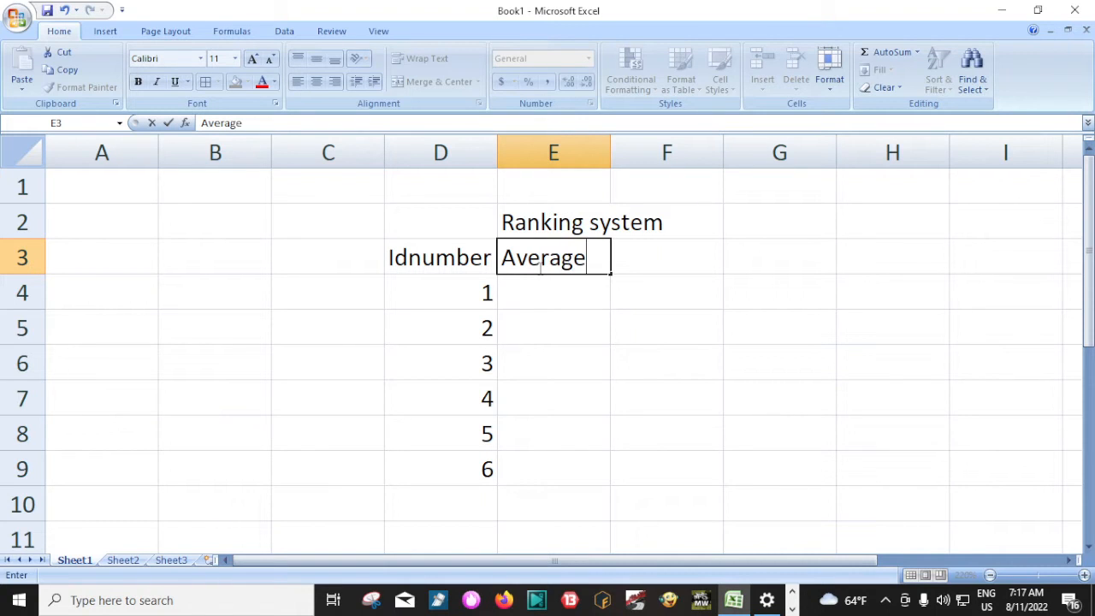
pyautogui.press('Return')
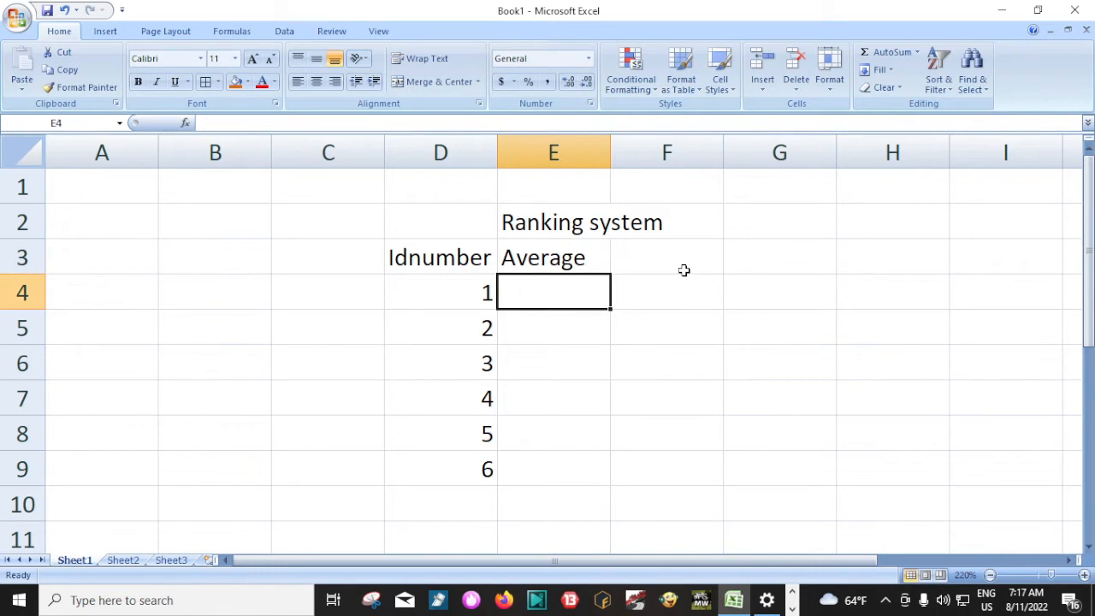
pyautogui.click(685, 269)
pyautogui.write('Rank')
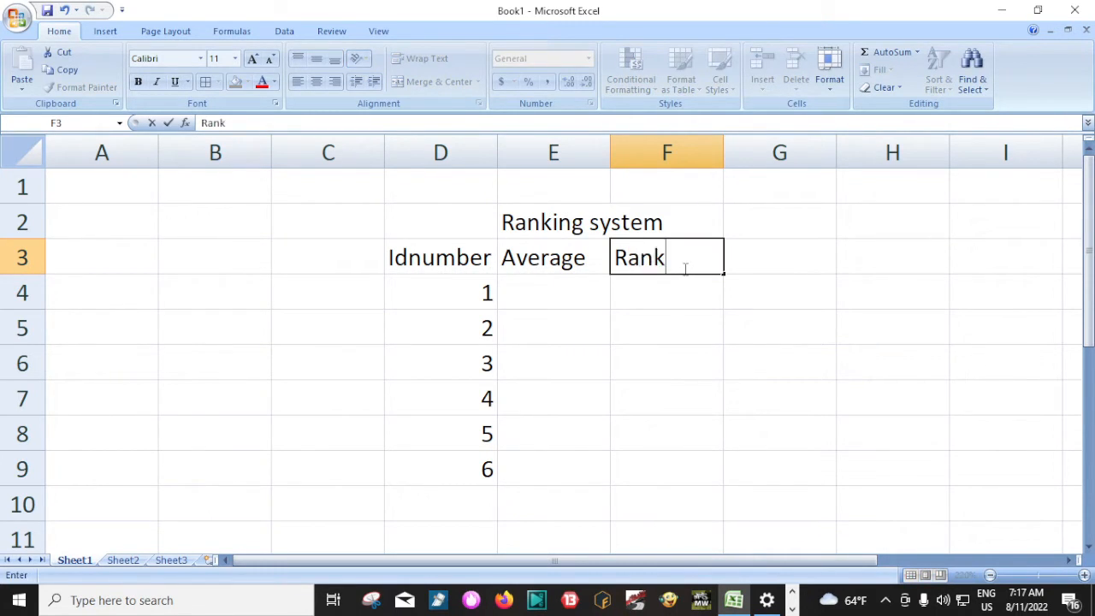
pyautogui.click(613, 313)
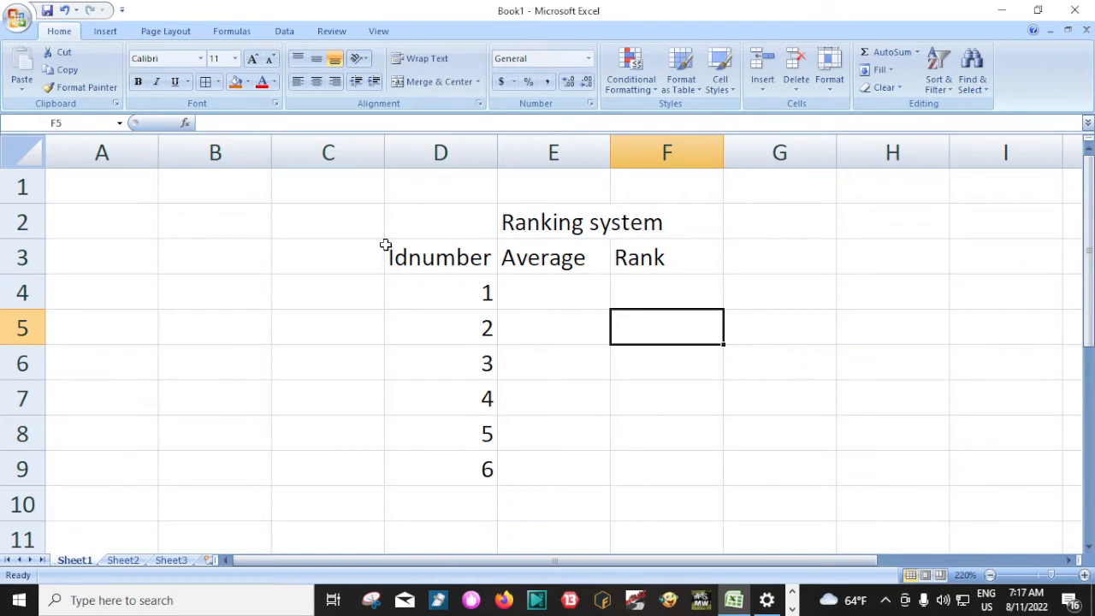
# Apply all borders to the table range D3:F9.
pyautogui.moveTo(386, 246); pyautogui.dragTo(687, 476)
pyautogui.click(206, 81)
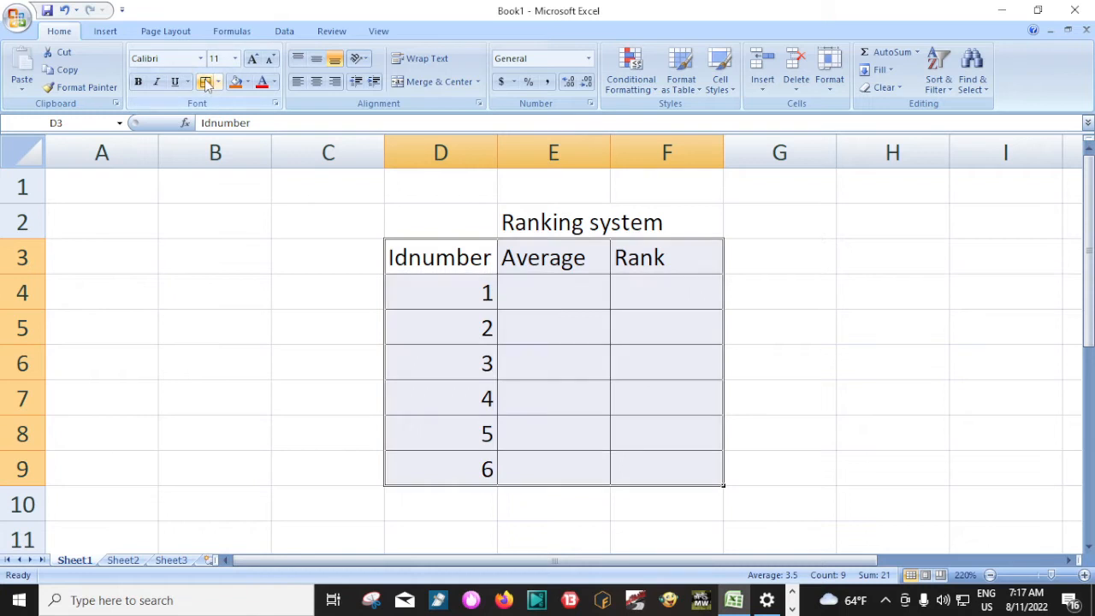
pyautogui.click(764, 369)
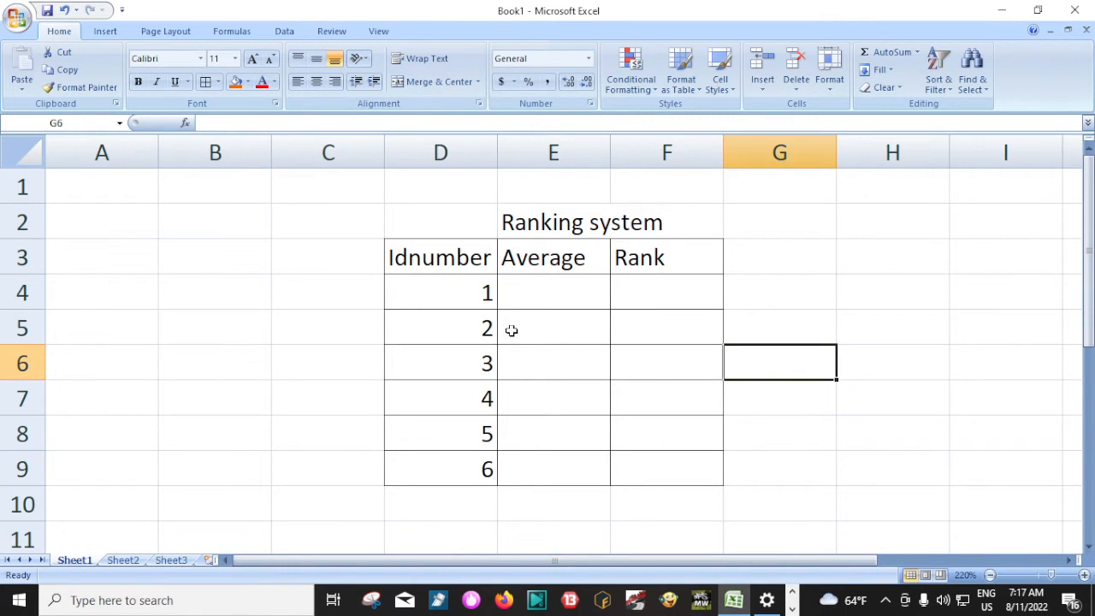
# Make the table title "Ranking system" in row 2 bold.
pyautogui.moveTo(506, 218); pyautogui.dragTo(652, 225)
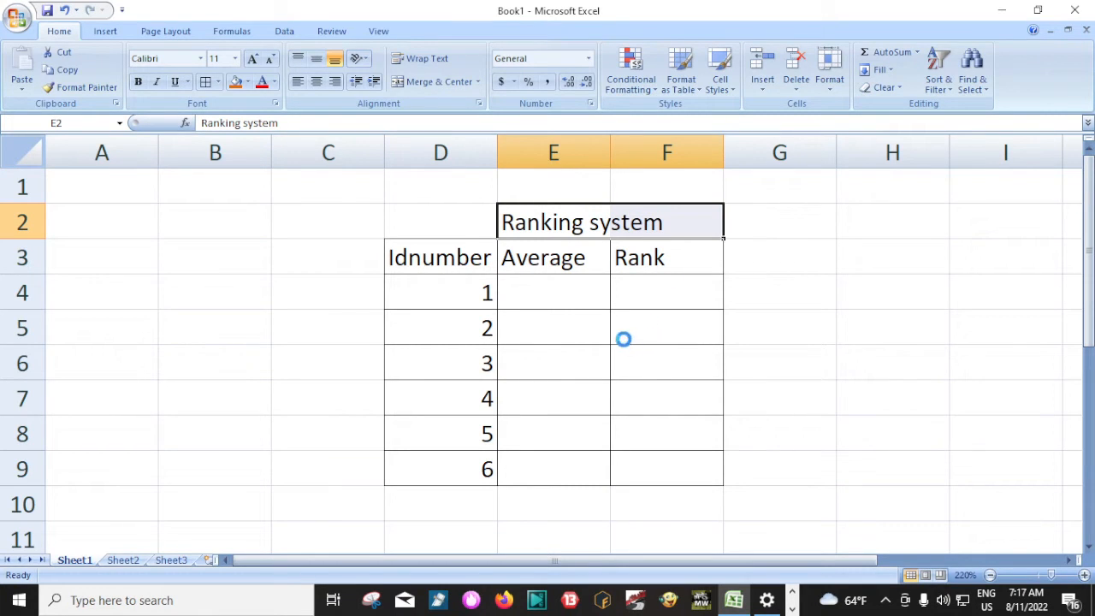
pyautogui.hotkey('ctrl', 'b')
pyautogui.click(536, 295)
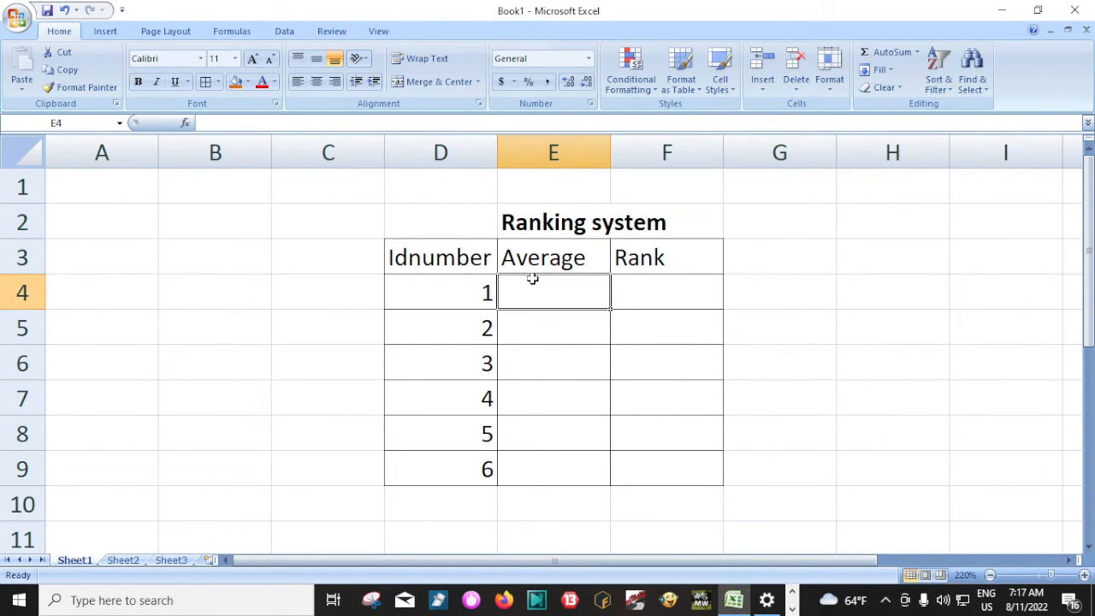
pyautogui.click(552, 257)
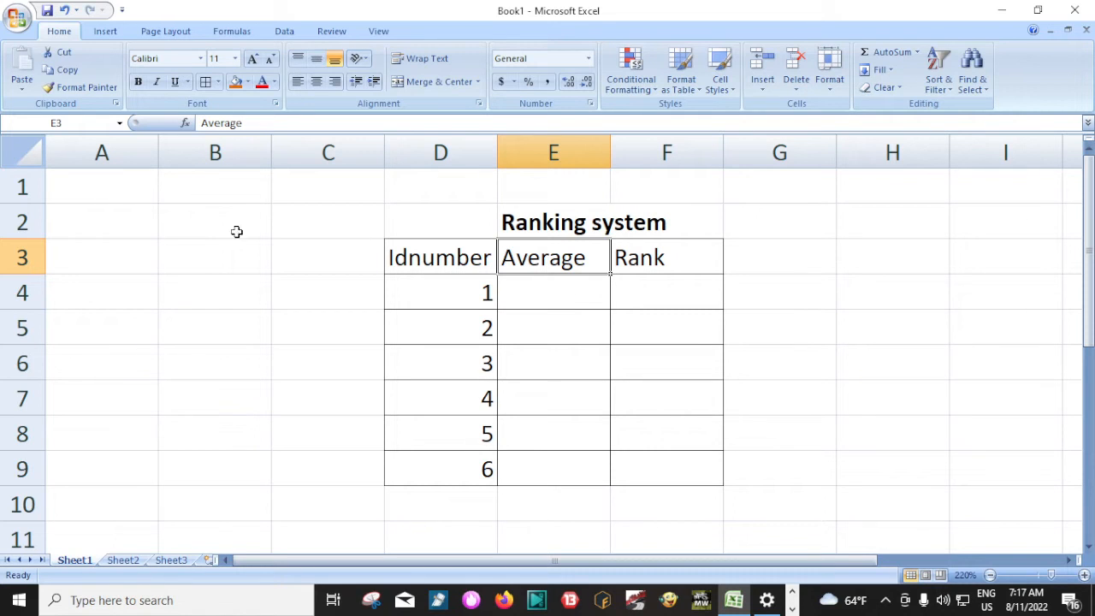
pyautogui.click(220, 253)
pyautogui.write('5')
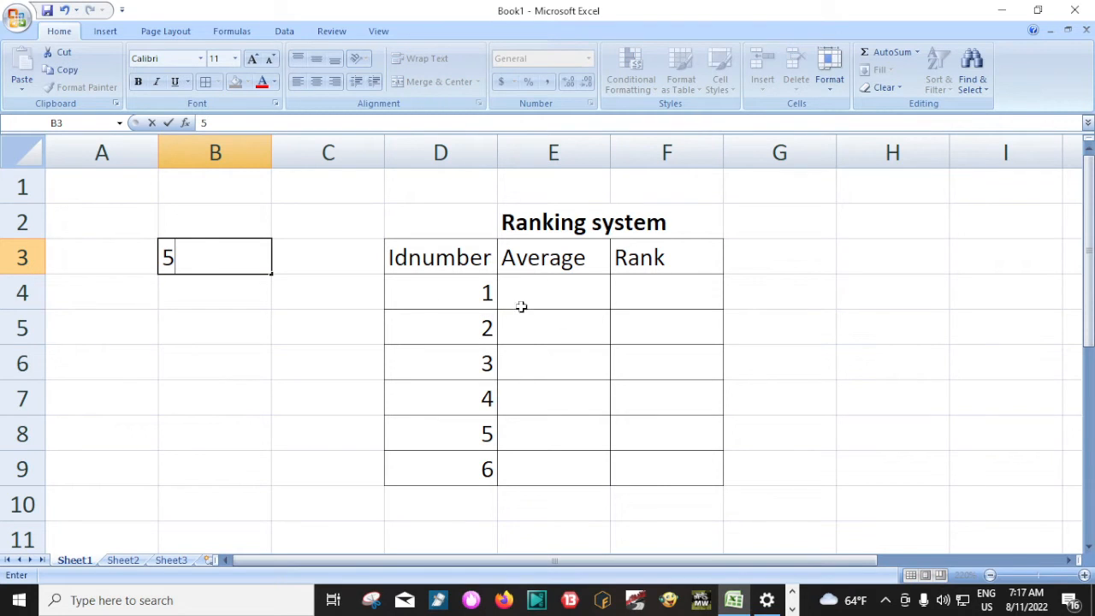
pyautogui.click(213, 294)
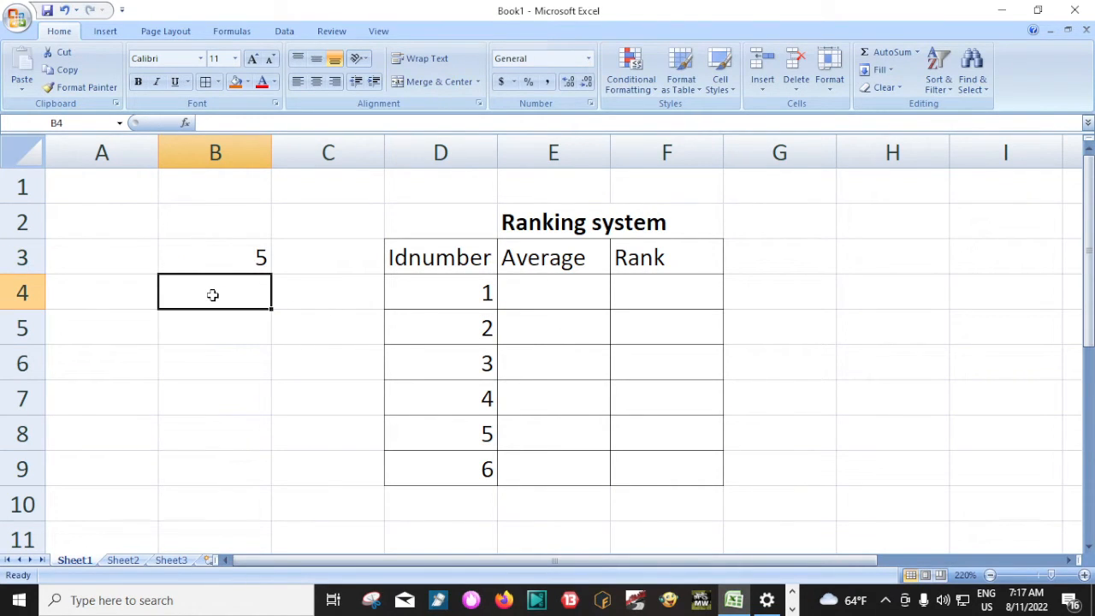
pyautogui.write('200')
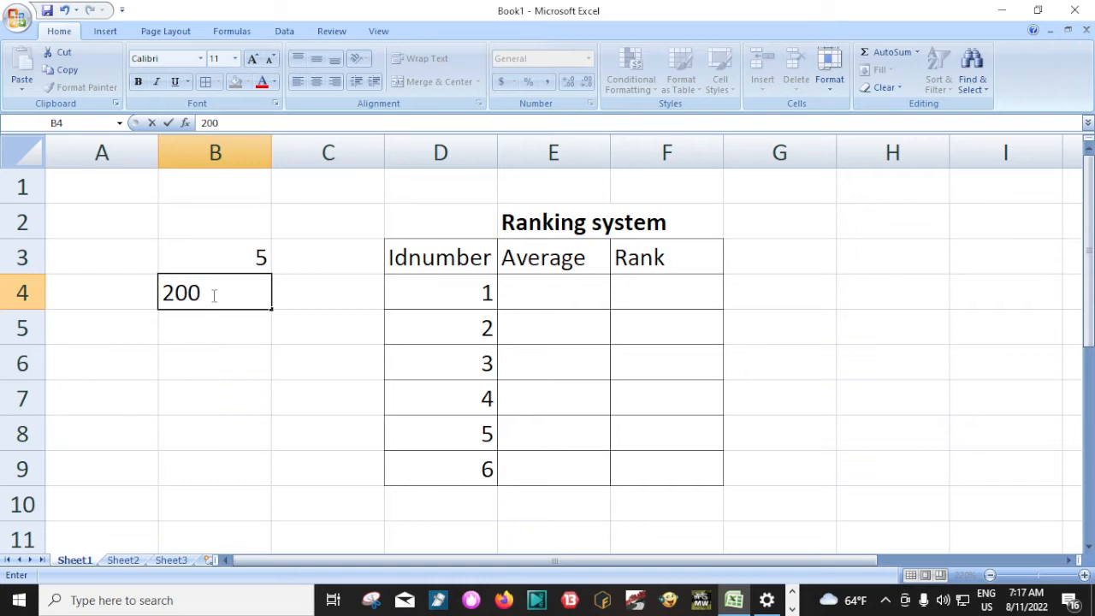
pyautogui.write('/2')
pyautogui.press('BackSpace')
pyautogui.press('BackSpace')
pyautogui.press('BackSpace')
pyautogui.press('BackSpace')
pyautogui.press('BackSpace')
pyautogui.click(257, 259)
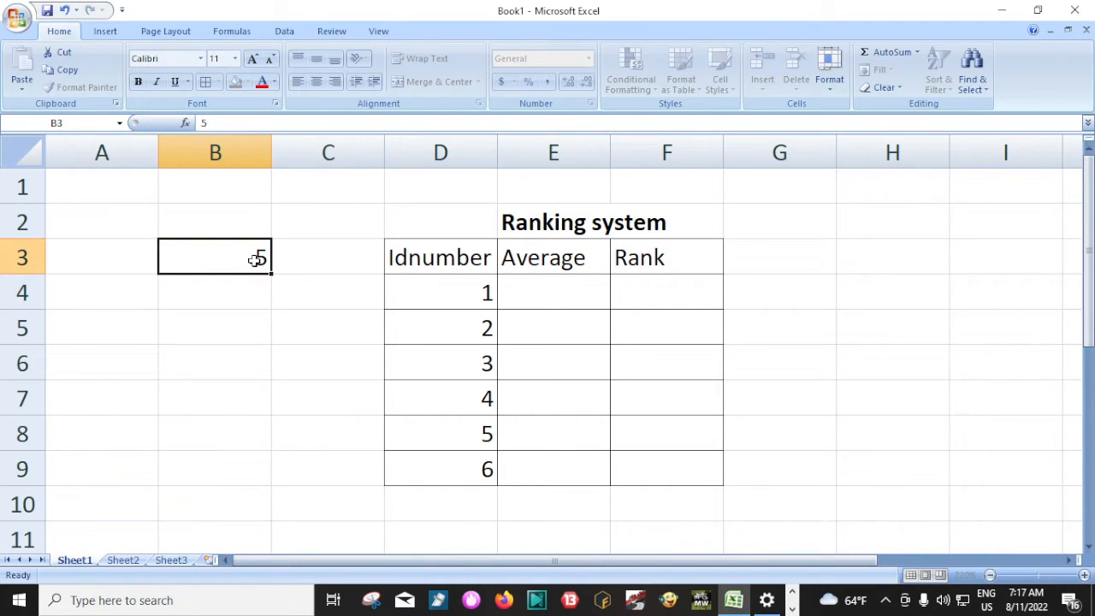
pyautogui.press('Delete')
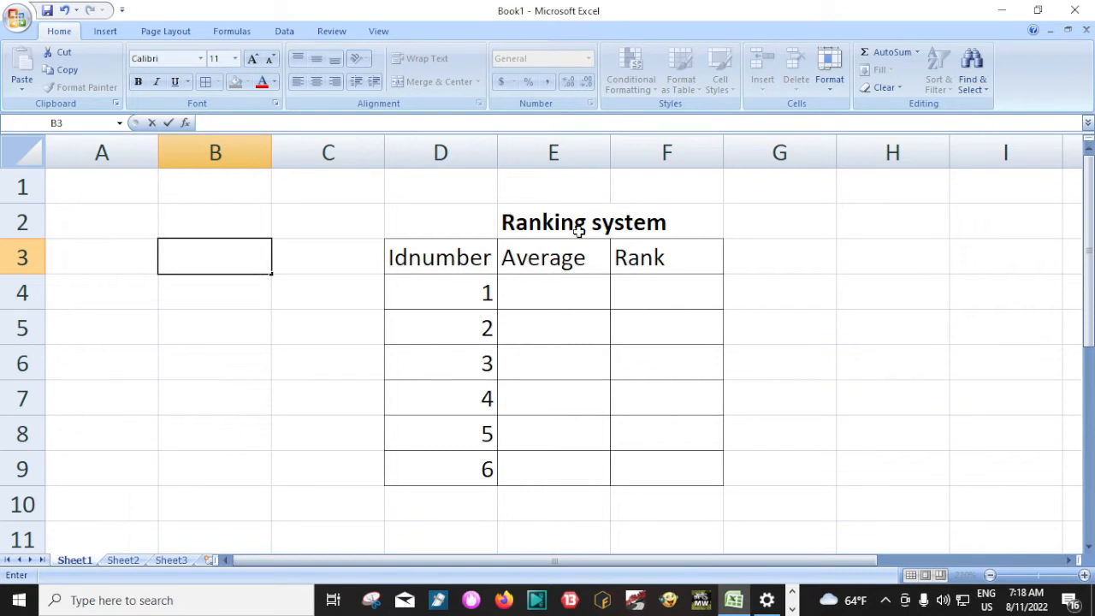
pyautogui.click(560, 313)
pyautogui.click(544, 292)
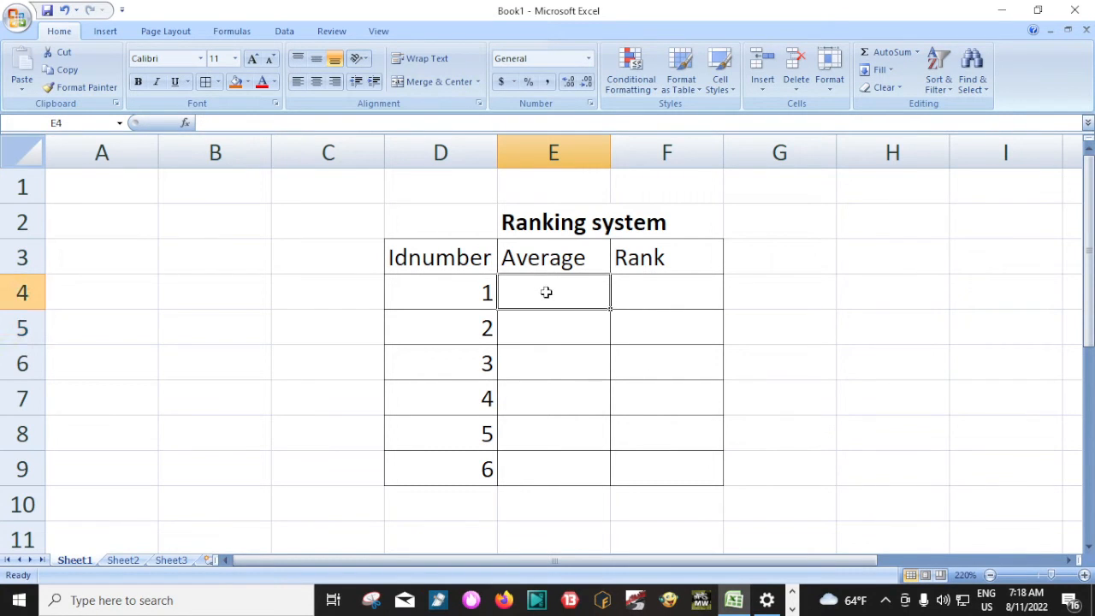
# Make the column headings in D3:F3 bold.
pyautogui.moveTo(398, 257); pyautogui.dragTo(655, 262)
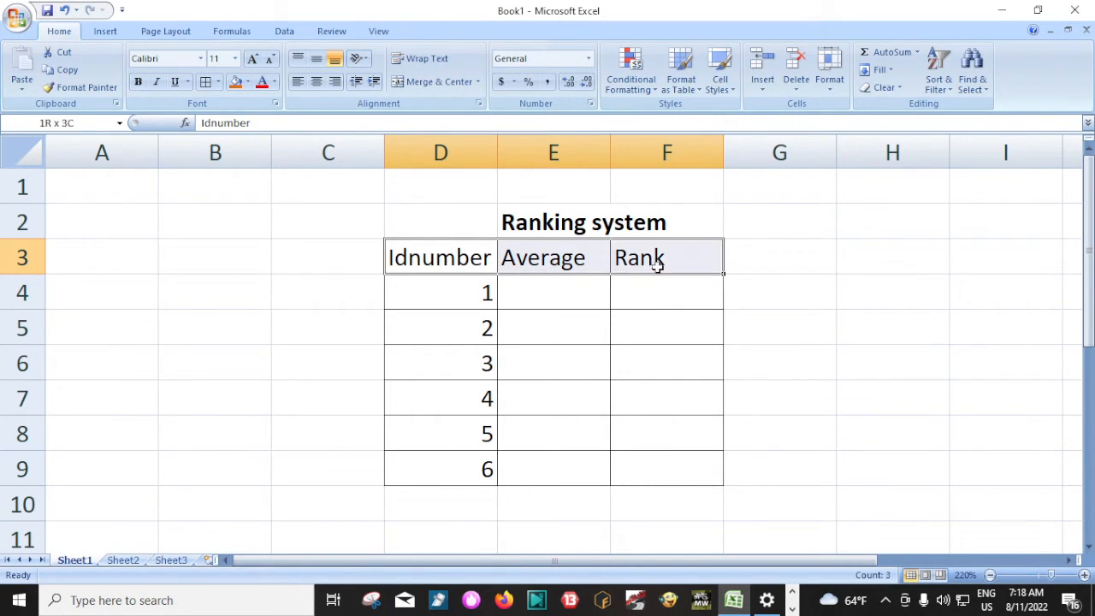
pyautogui.hotkey('ctrl', 'b')
# Fill the Average column in cells E4 to E9 with 78, 65, 55, 90, 45 and 50.
pyautogui.click(561, 302)
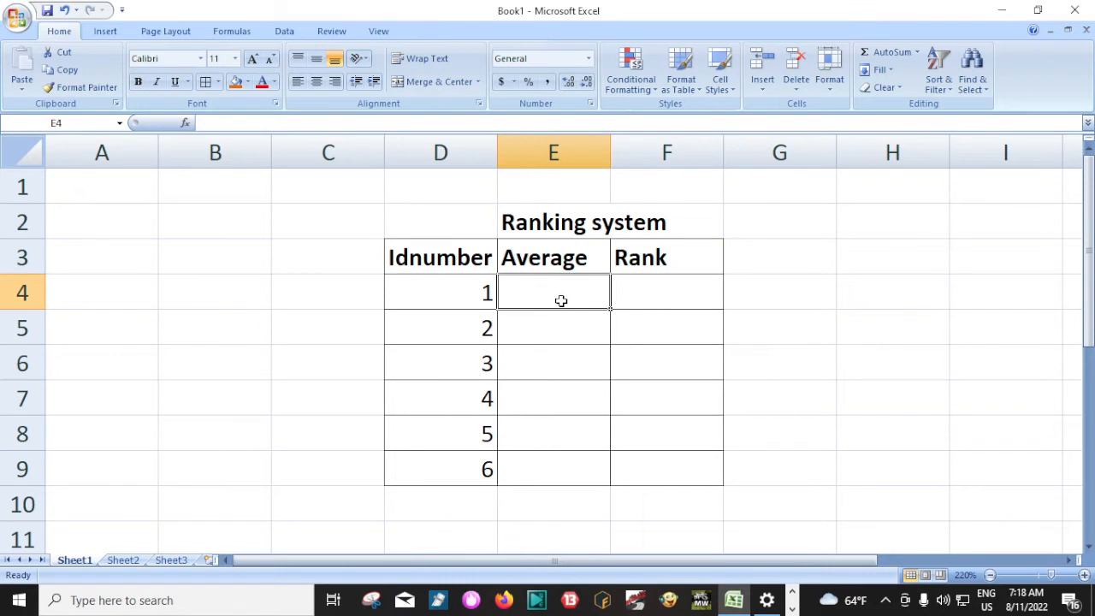
pyautogui.write('78')
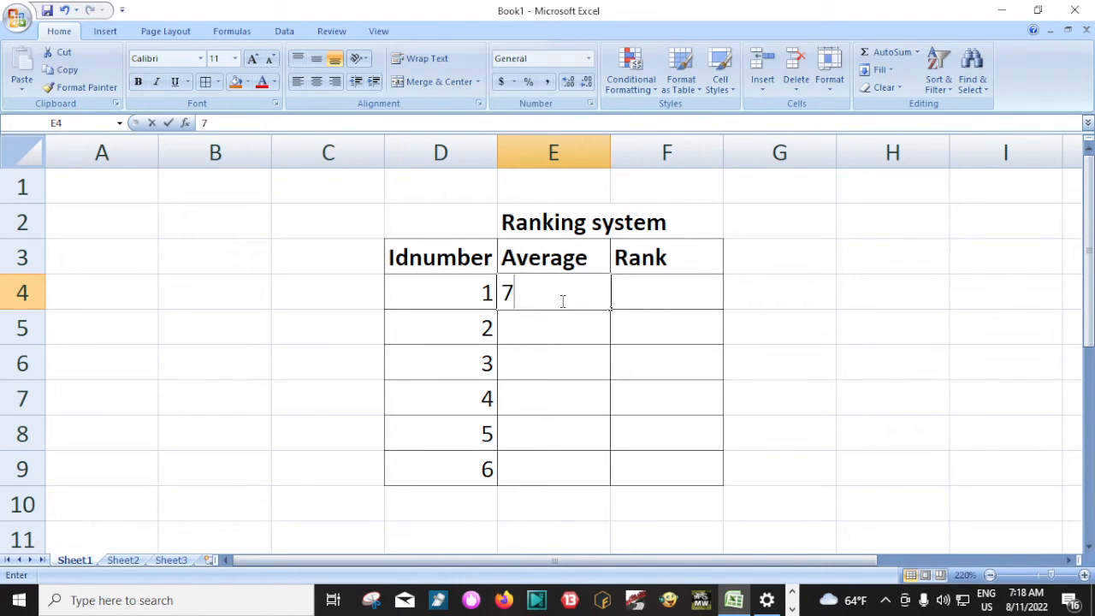
pyautogui.click(547, 327)
pyautogui.write('65')
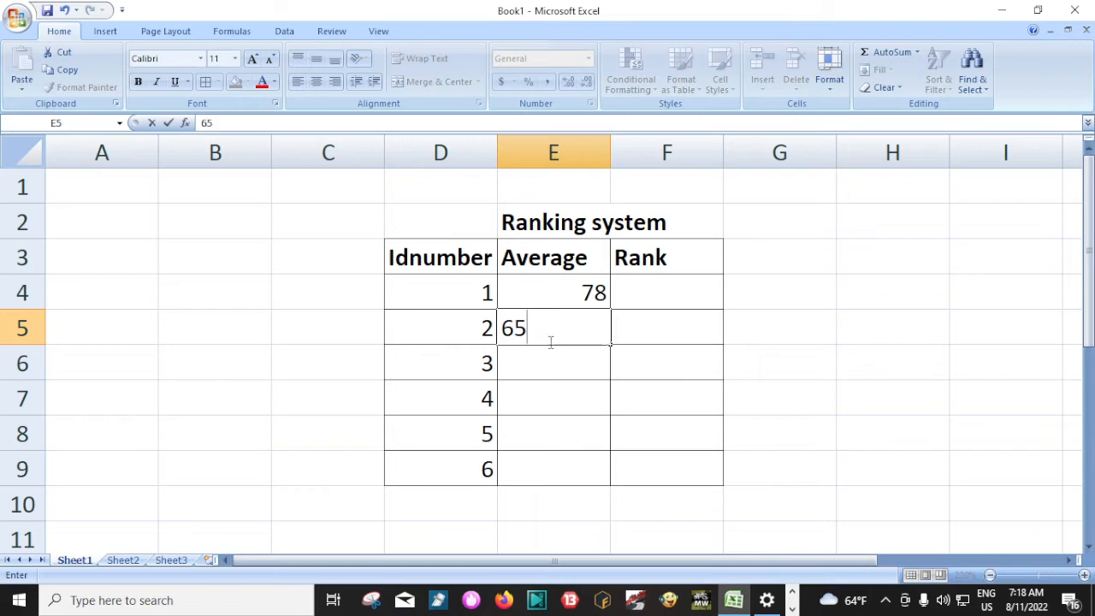
pyautogui.click(559, 364)
pyautogui.write('55')
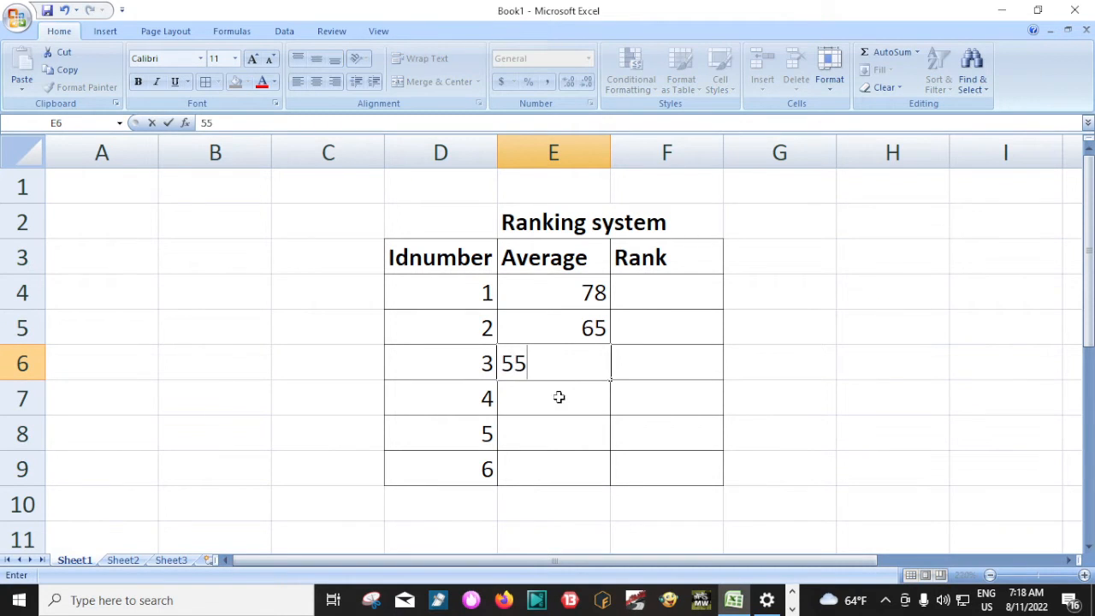
pyautogui.click(558, 400)
pyautogui.write('90')
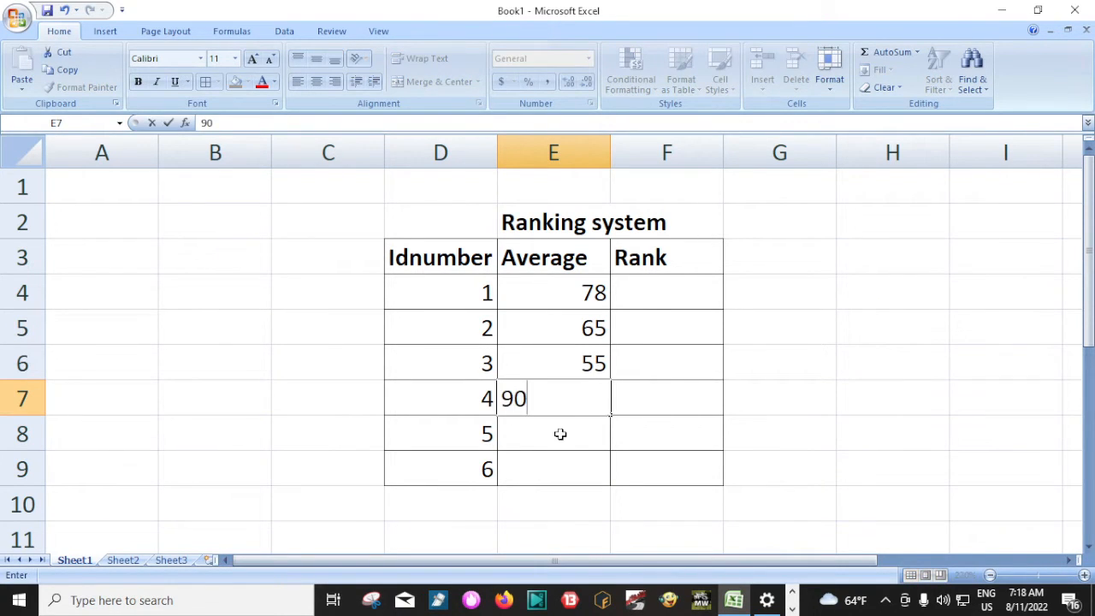
pyautogui.click(560, 435)
pyautogui.write('45')
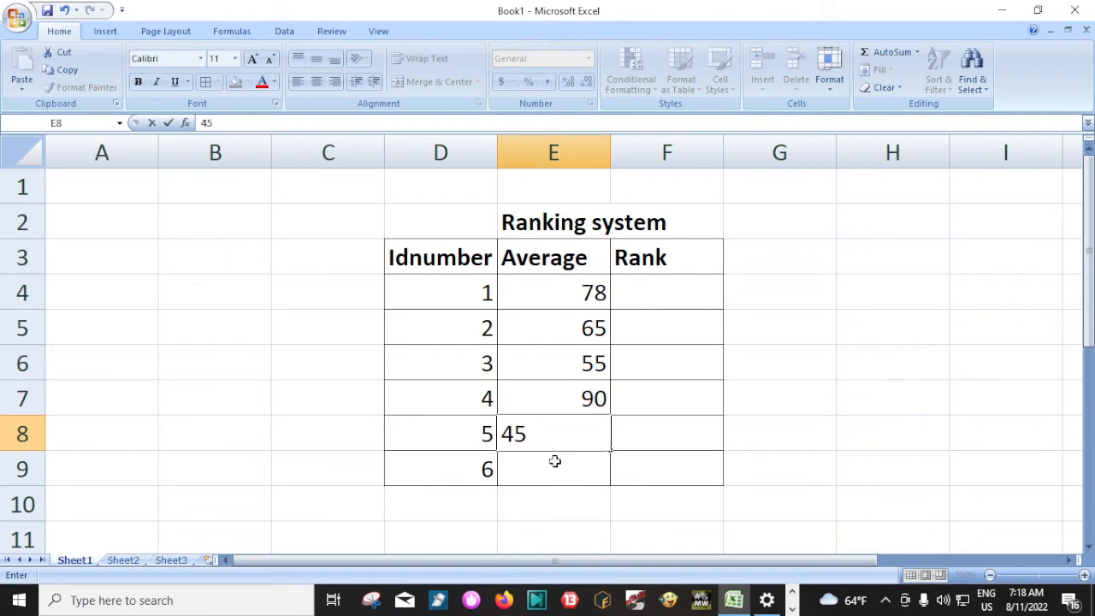
pyautogui.press('BackSpace')
pyautogui.press('BackSpace')
pyautogui.write('45')
pyautogui.click(554, 463)
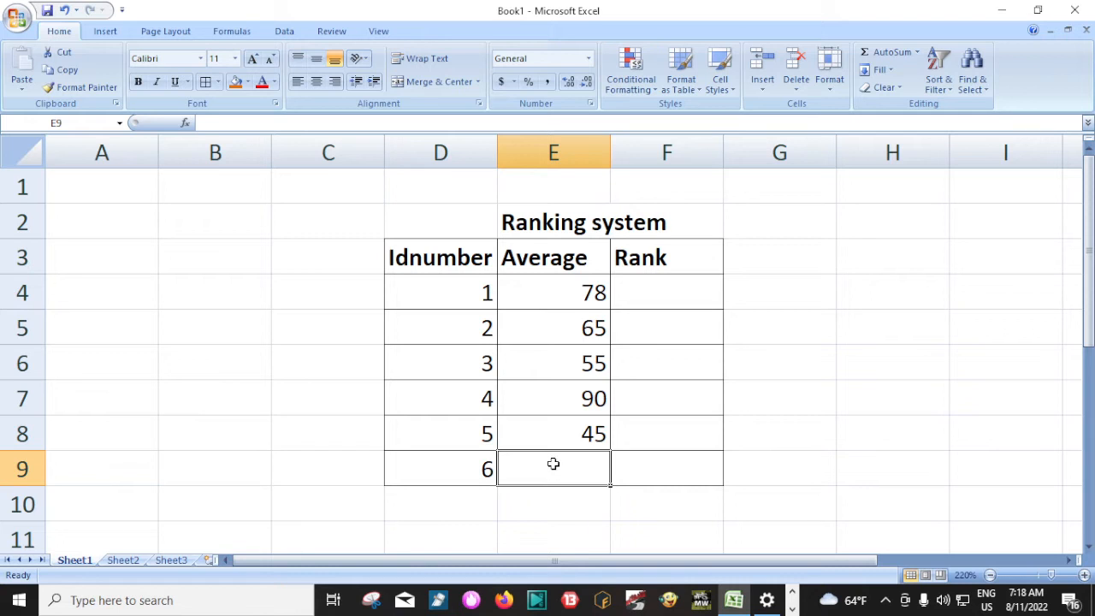
pyautogui.write('50')
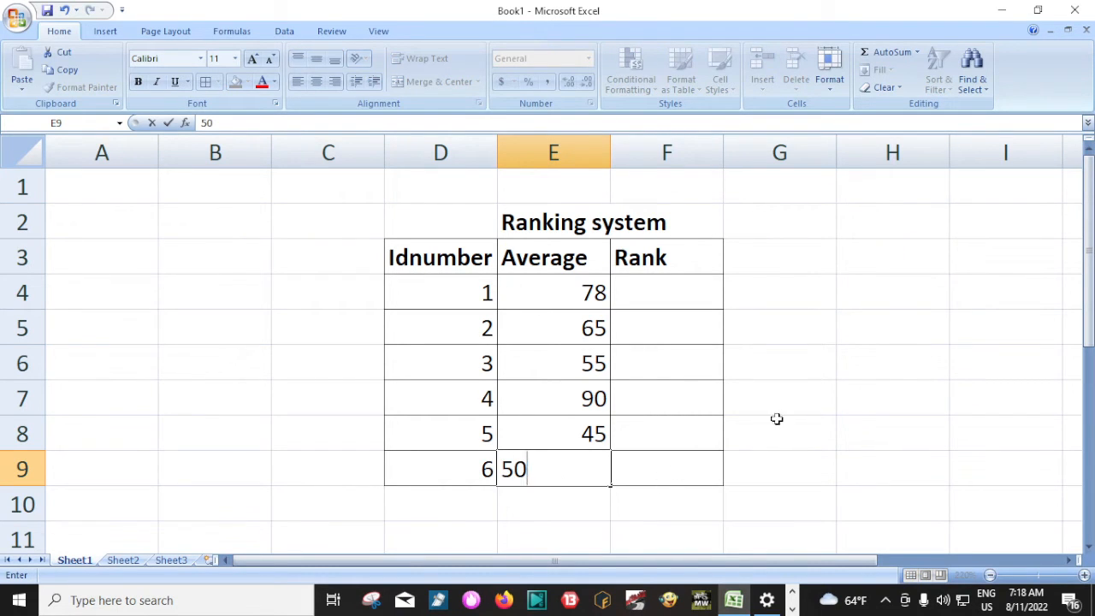
pyautogui.click(777, 418)
pyautogui.moveTo(565, 293); pyautogui.dragTo(597, 466)
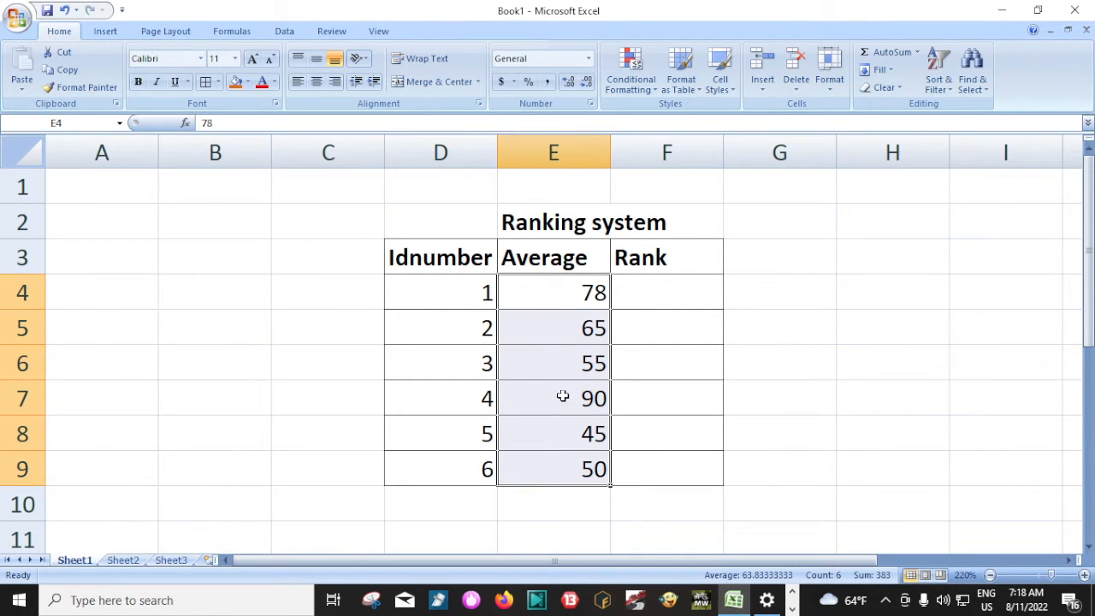
pyautogui.click(541, 409)
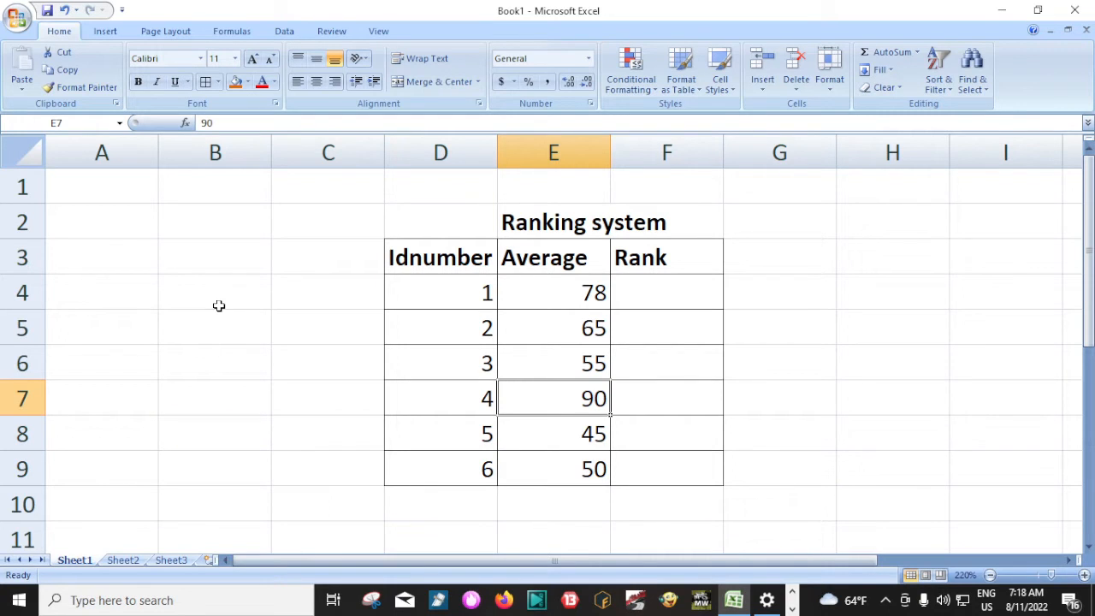
pyautogui.click(573, 299)
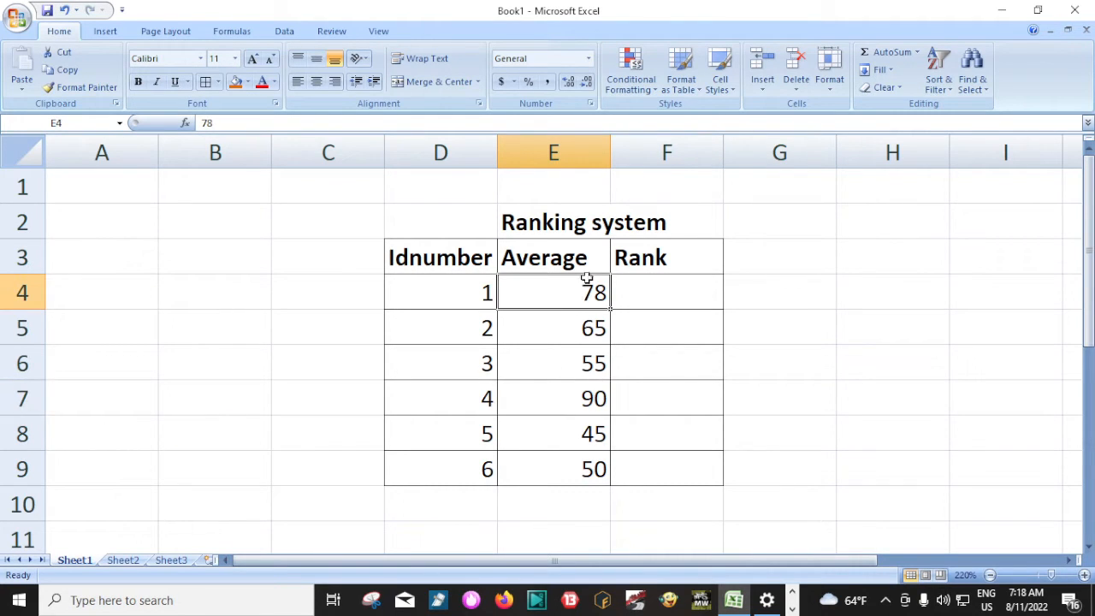
pyautogui.click(663, 292)
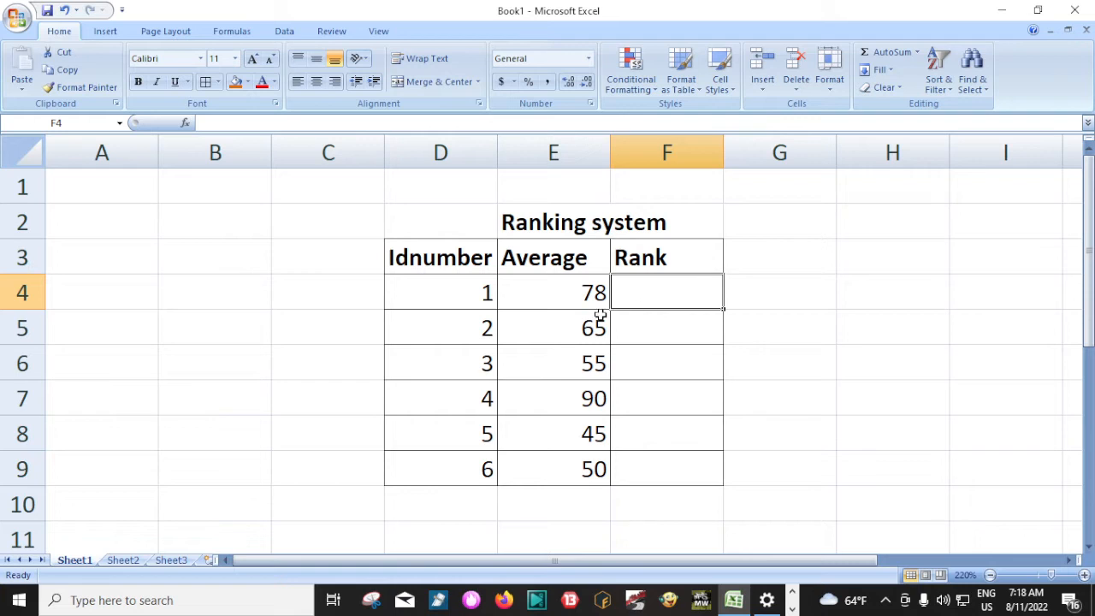
pyautogui.click(528, 260)
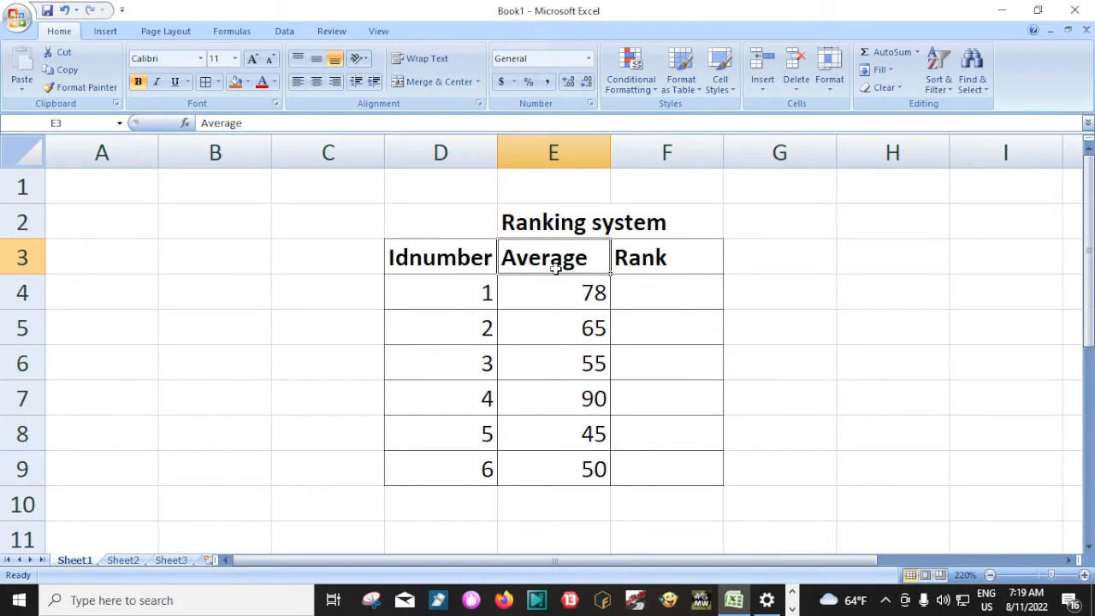
pyautogui.click(587, 295)
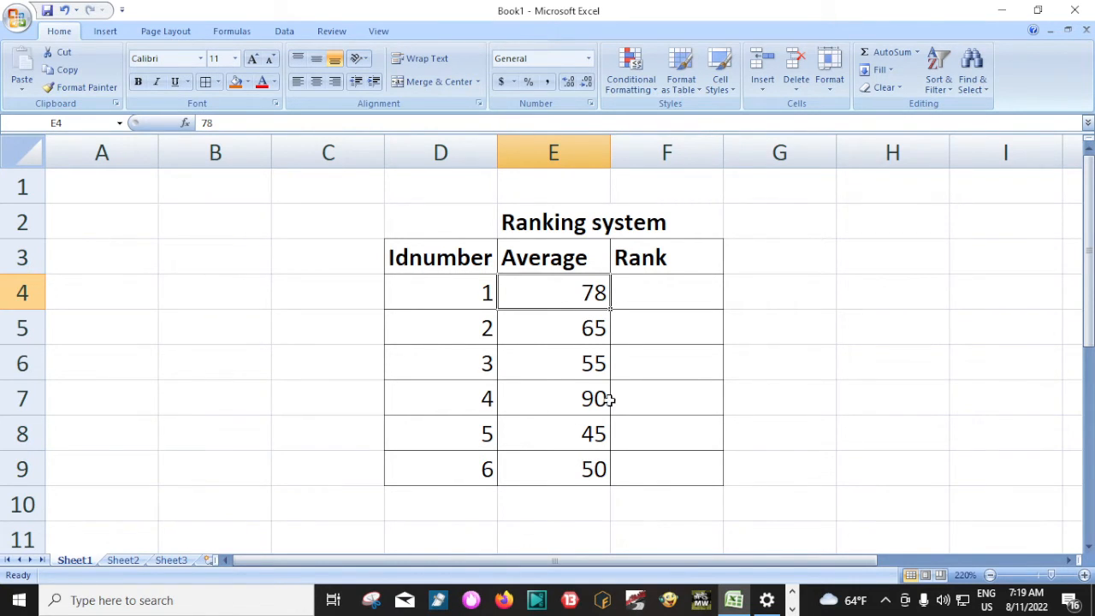
# Insert the RANK function into cell F4, finding it with a function search for "rank".
pyautogui.click(657, 295)
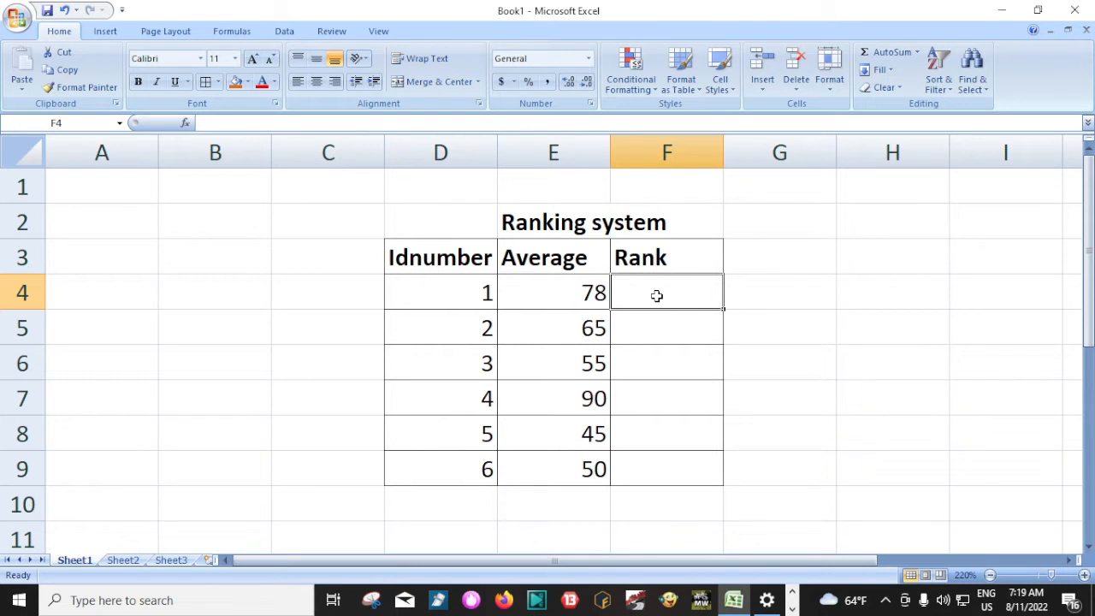
pyautogui.write('=')
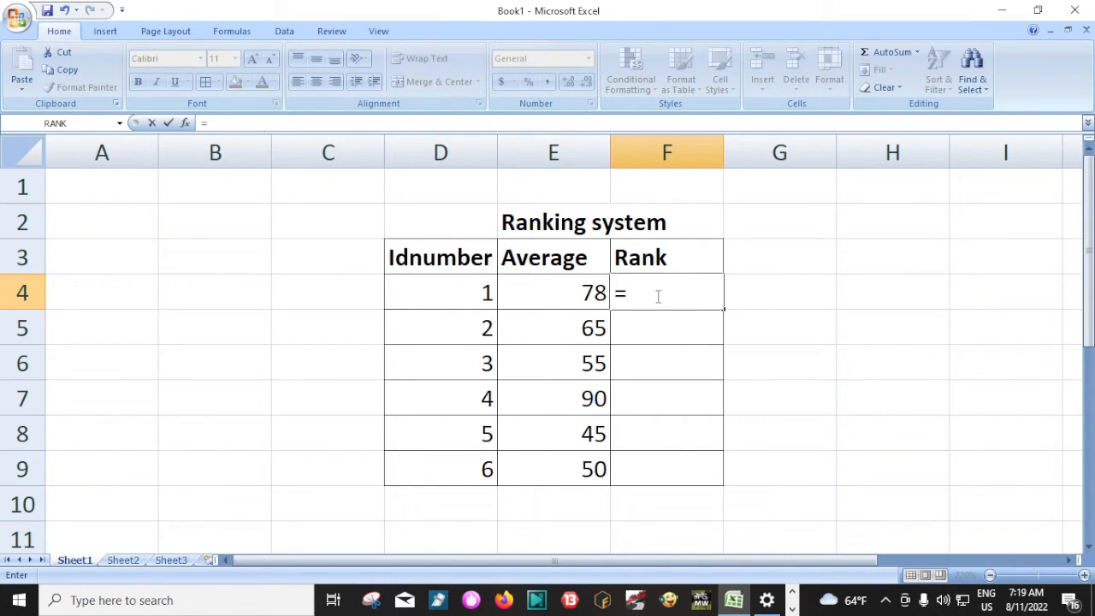
pyautogui.press('BackSpace')
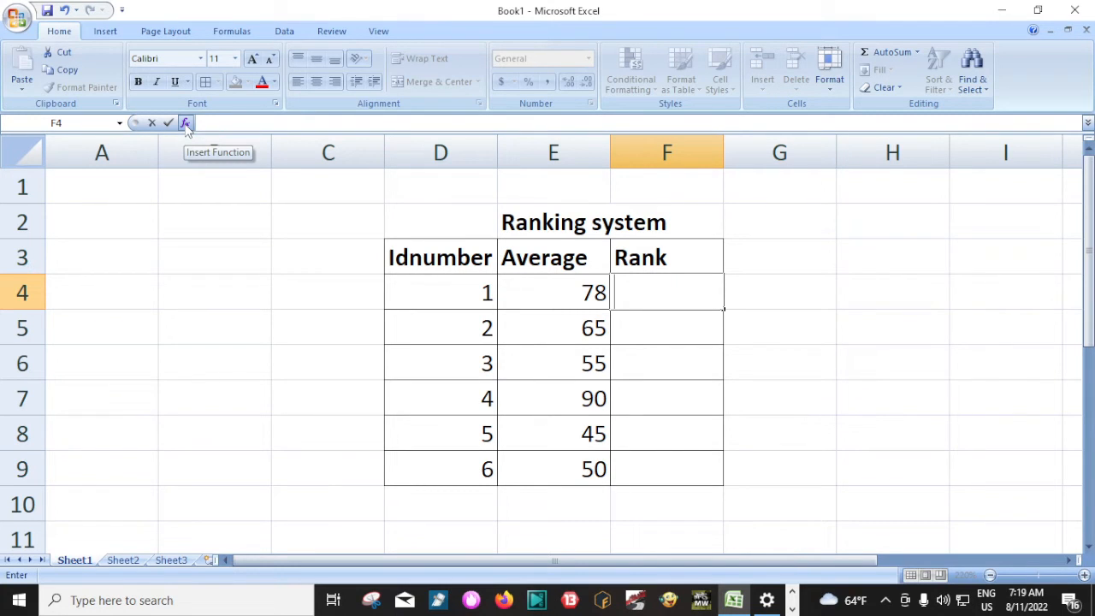
pyautogui.click(185, 124)
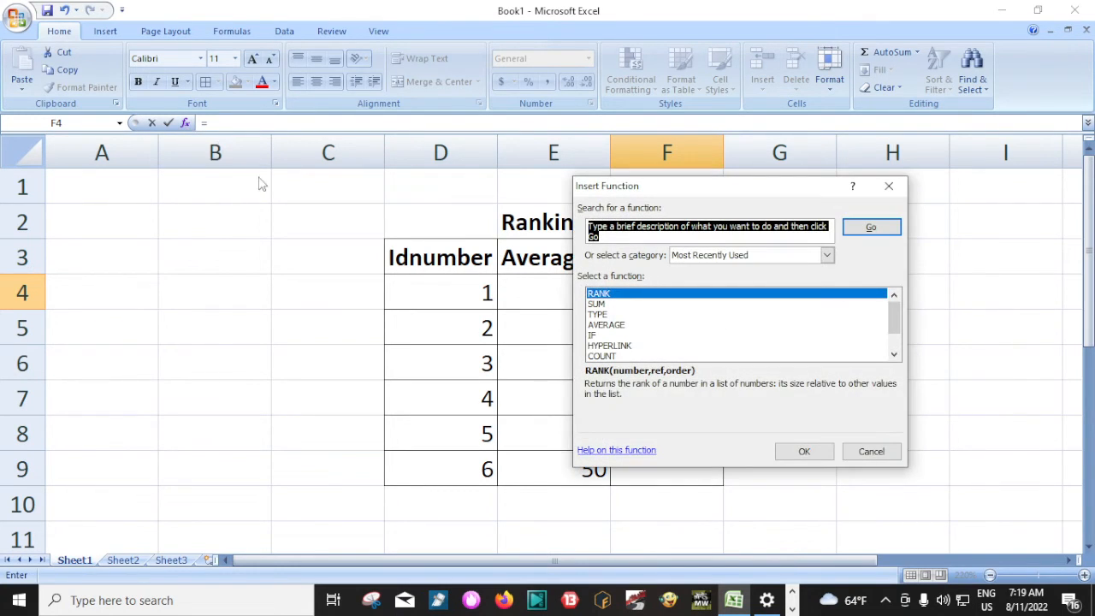
pyautogui.scroll(-1, 657, 315)
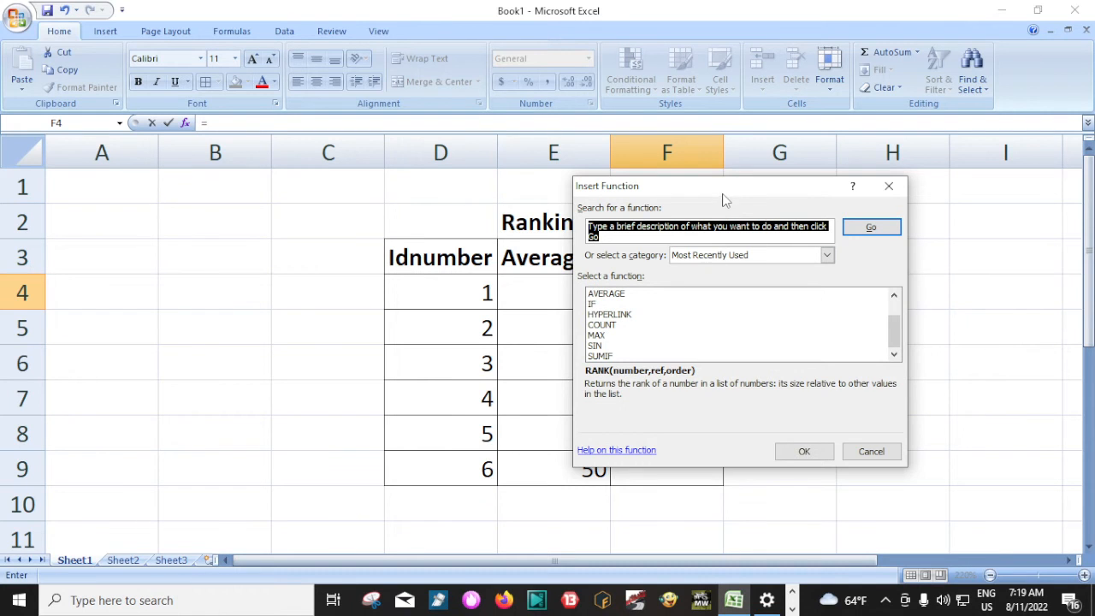
pyautogui.moveTo(723, 190); pyautogui.dragTo(619, 203)
pyautogui.scroll(1, 528, 334)
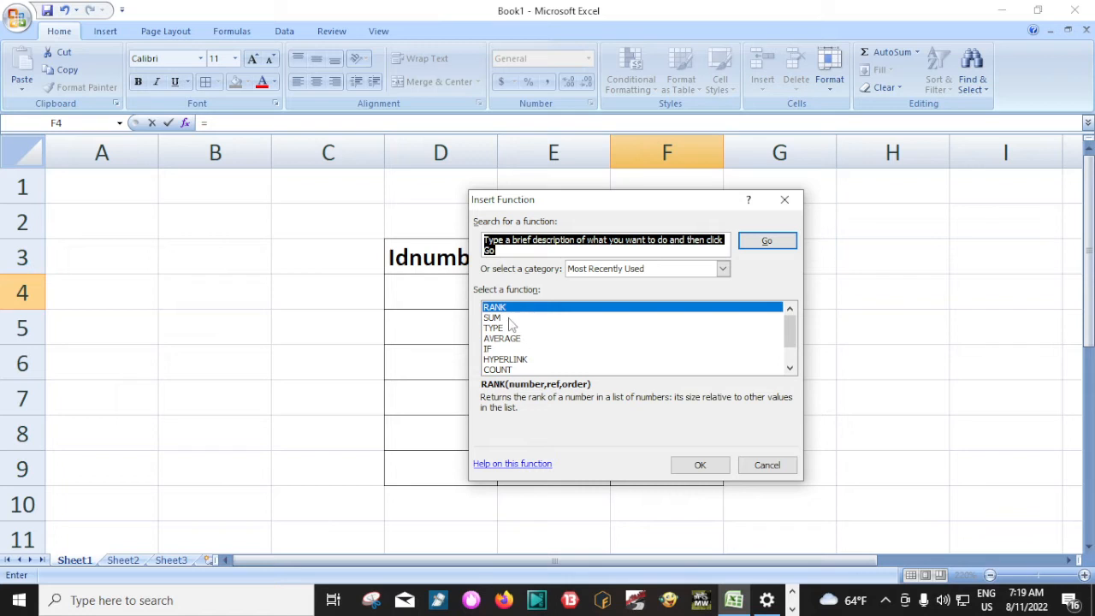
pyautogui.click(509, 250)
pyautogui.moveTo(509, 250); pyautogui.dragTo(466, 237)
pyautogui.press('Delete')
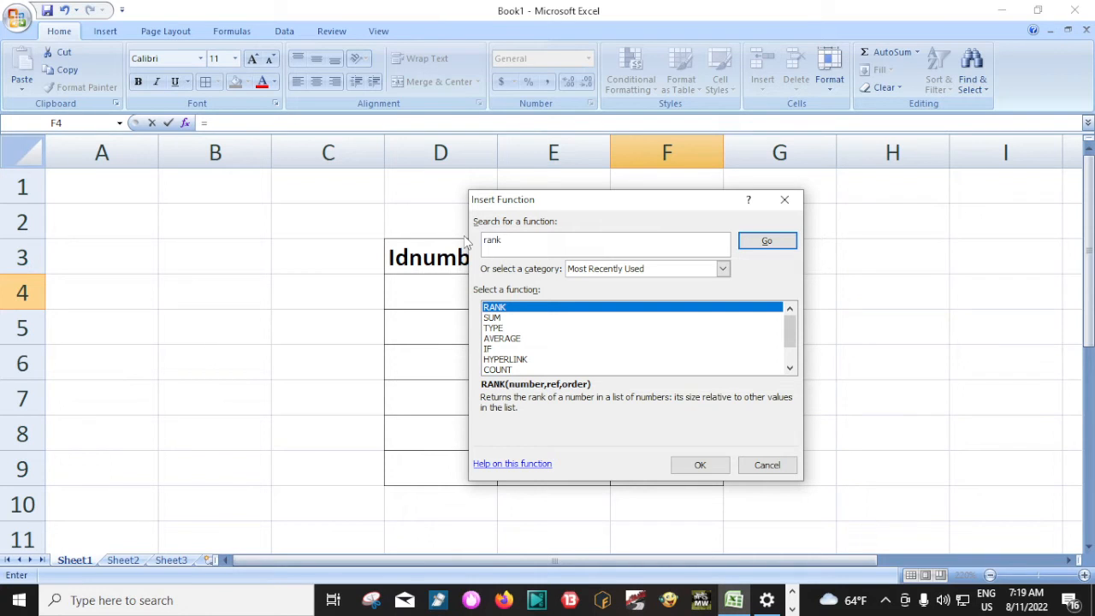
pyautogui.click(768, 244)
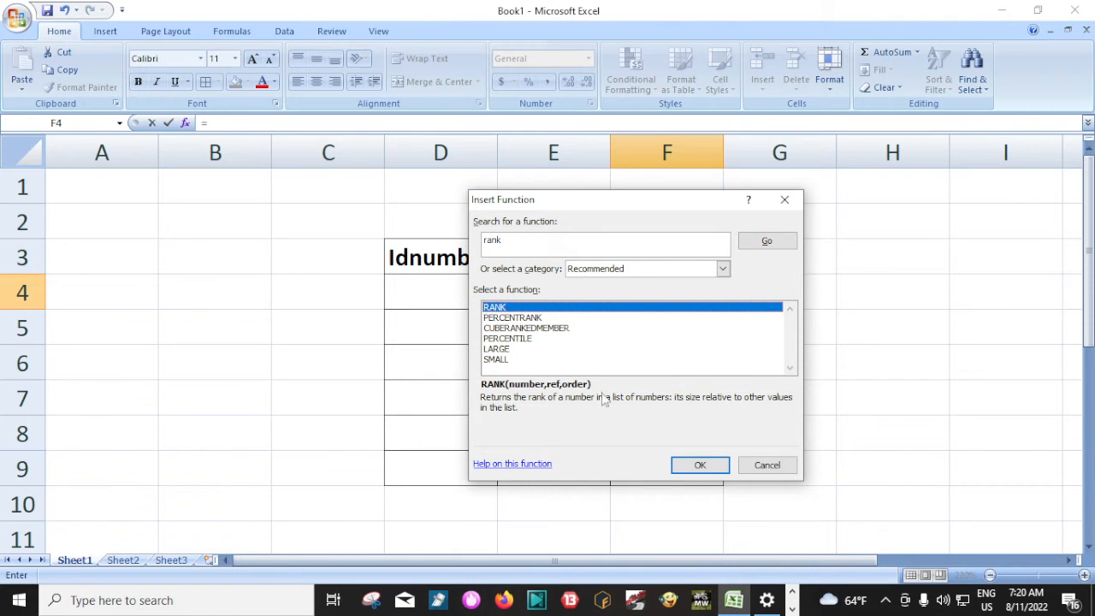
pyautogui.click(700, 467)
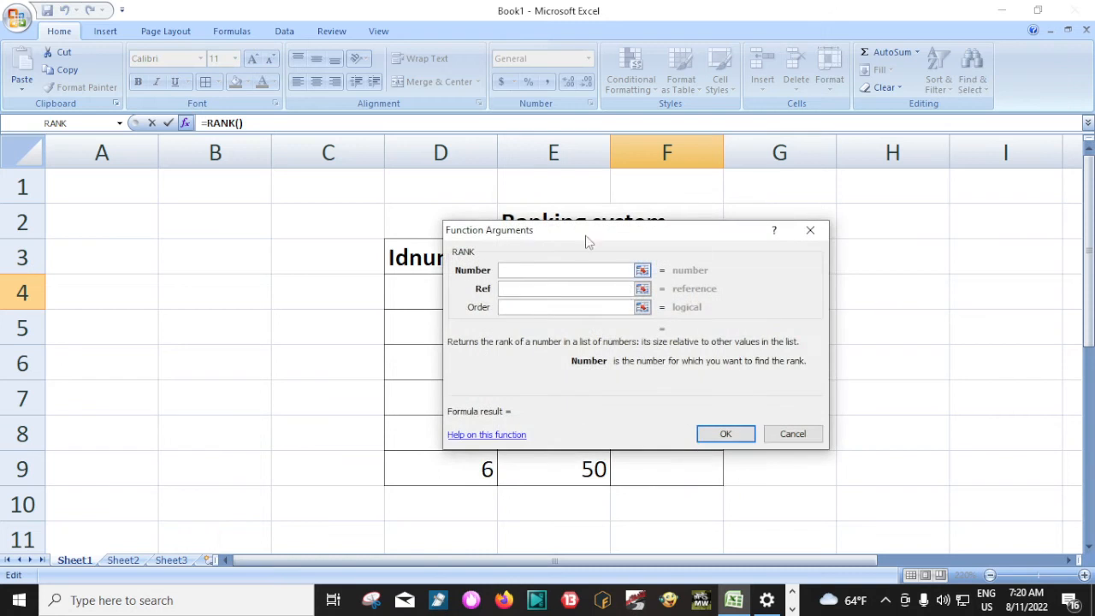
# Set the Number argument of the RANK function to cell E4.
pyautogui.moveTo(541, 239); pyautogui.dragTo(802, 248)
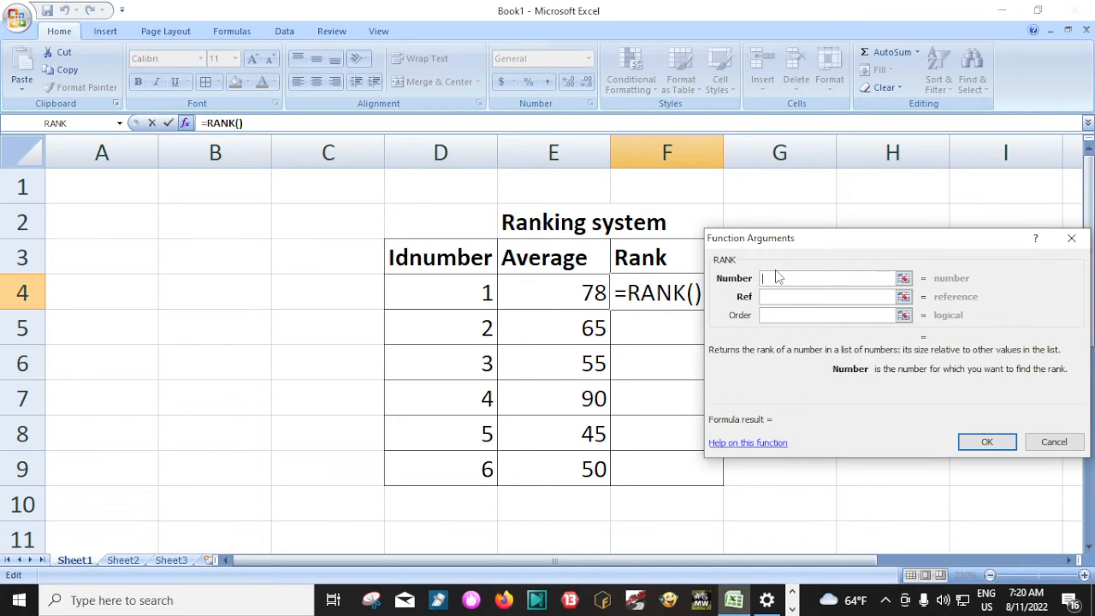
pyautogui.click(577, 291)
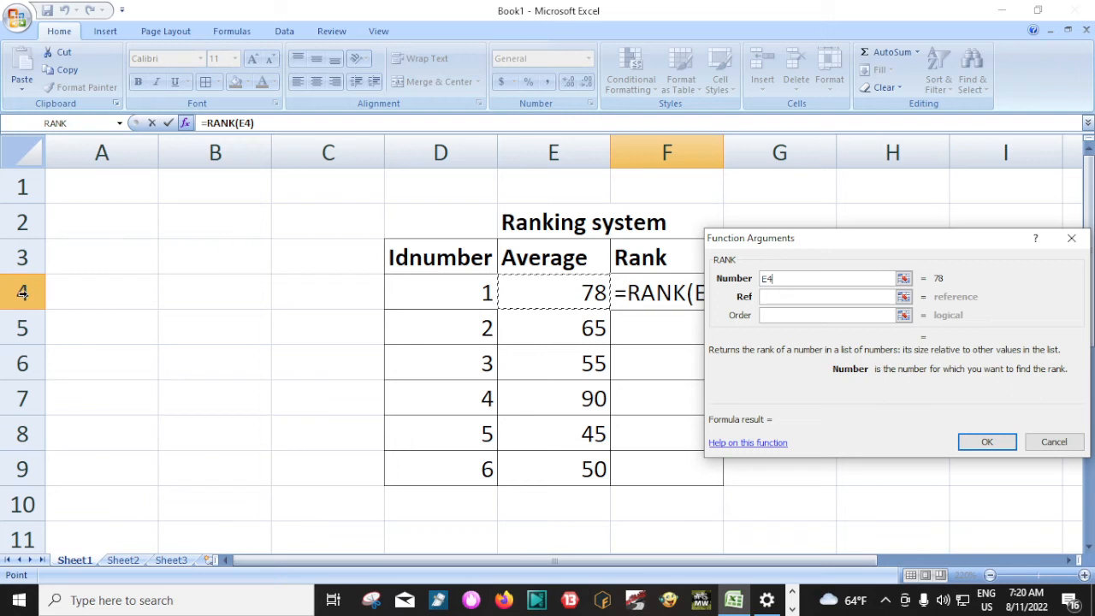
pyautogui.click(775, 301)
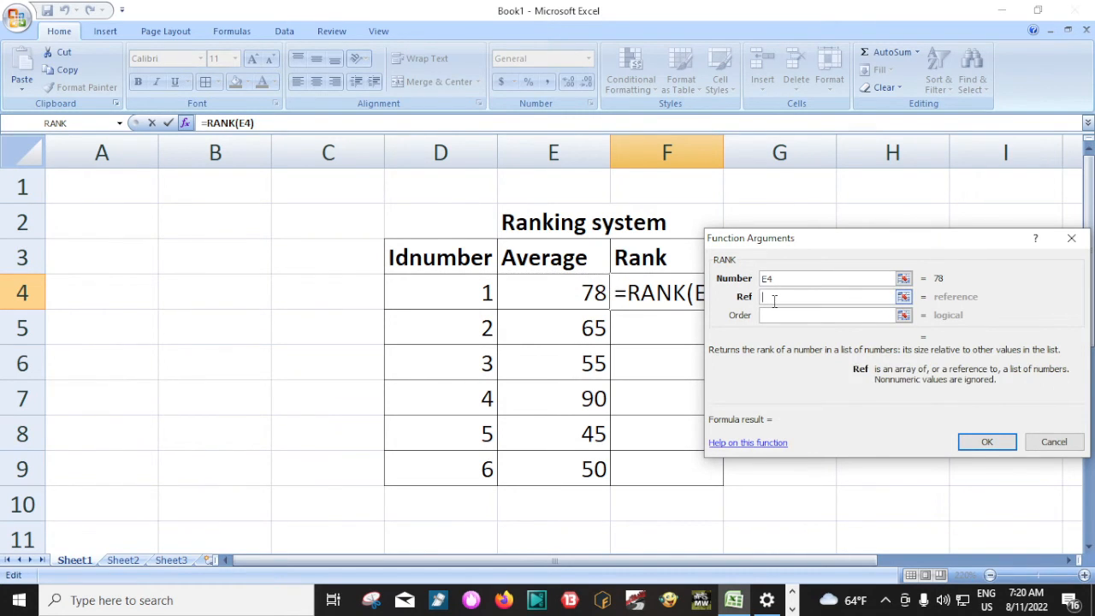
pyautogui.doubleClick(771, 278)
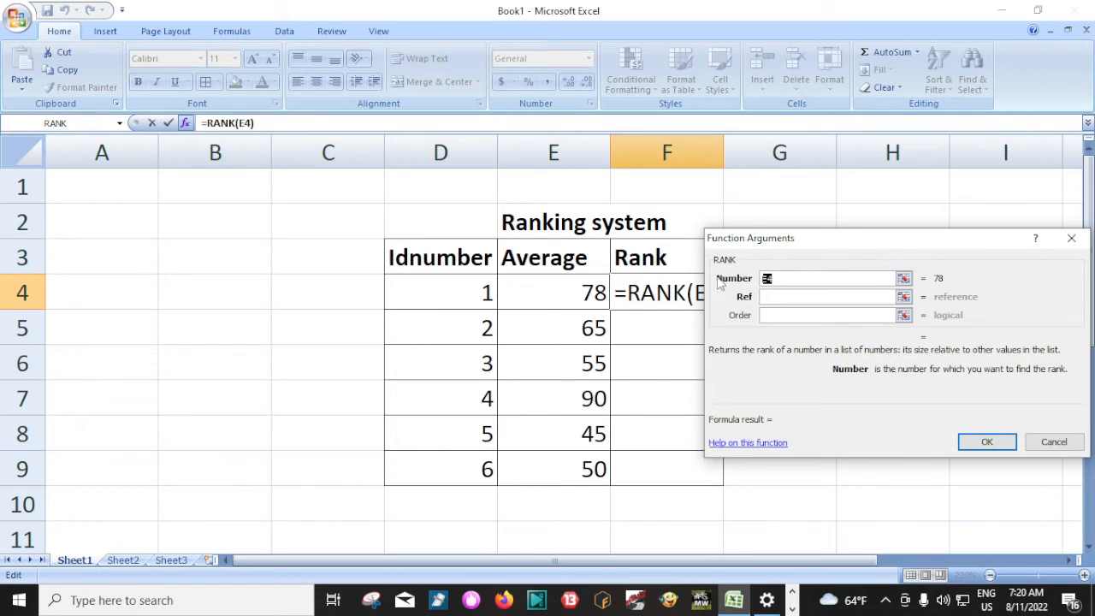
# Set the RANK function's Ref argument to E4:E9, leave Order empty and apply the function.
pyautogui.click(767, 296)
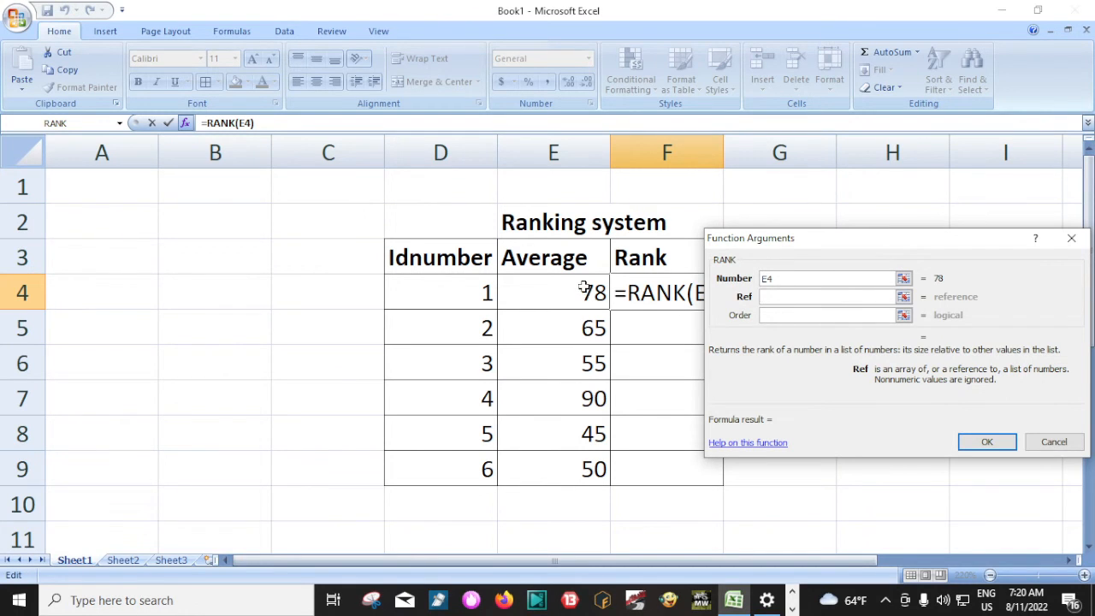
pyautogui.moveTo(587, 289); pyautogui.dragTo(587, 465)
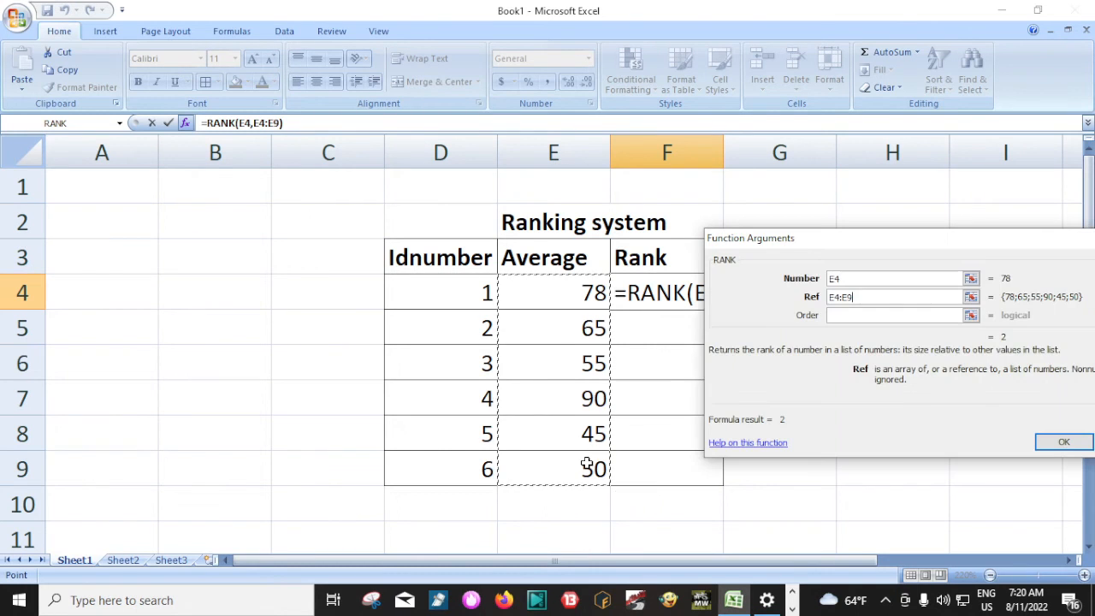
pyautogui.moveTo(915, 244); pyautogui.dragTo(874, 249)
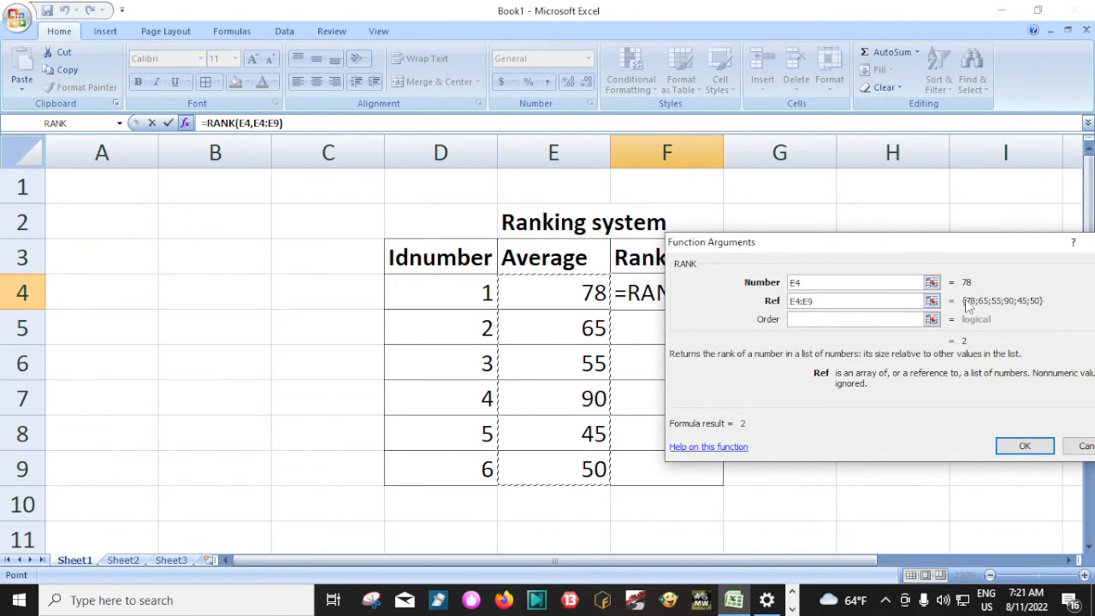
pyautogui.moveTo(963, 250); pyautogui.dragTo(697, 237)
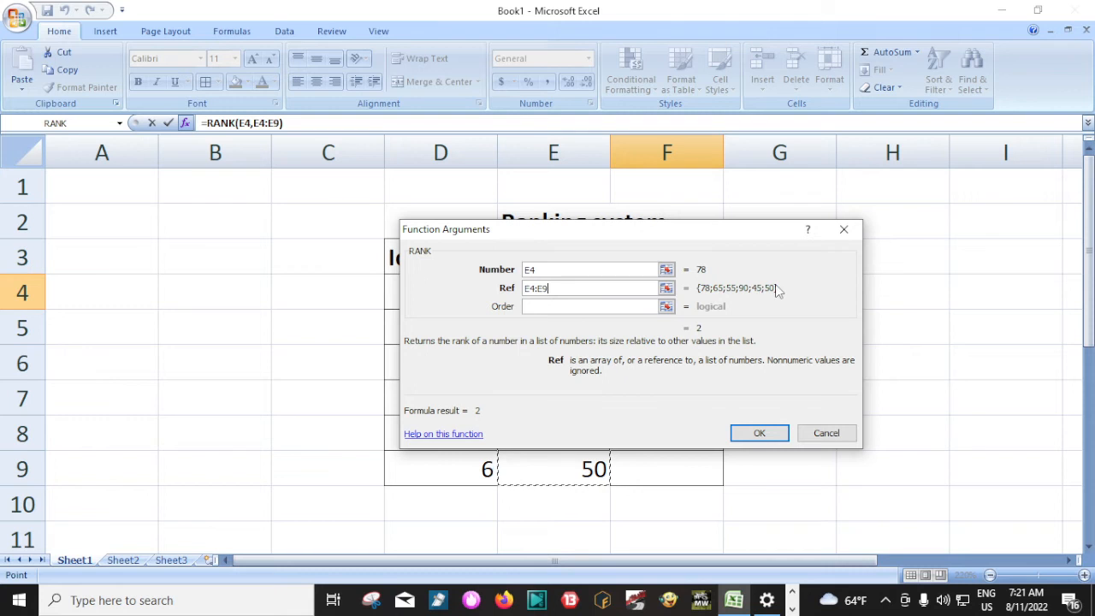
pyautogui.moveTo(665, 233); pyautogui.dragTo(893, 199)
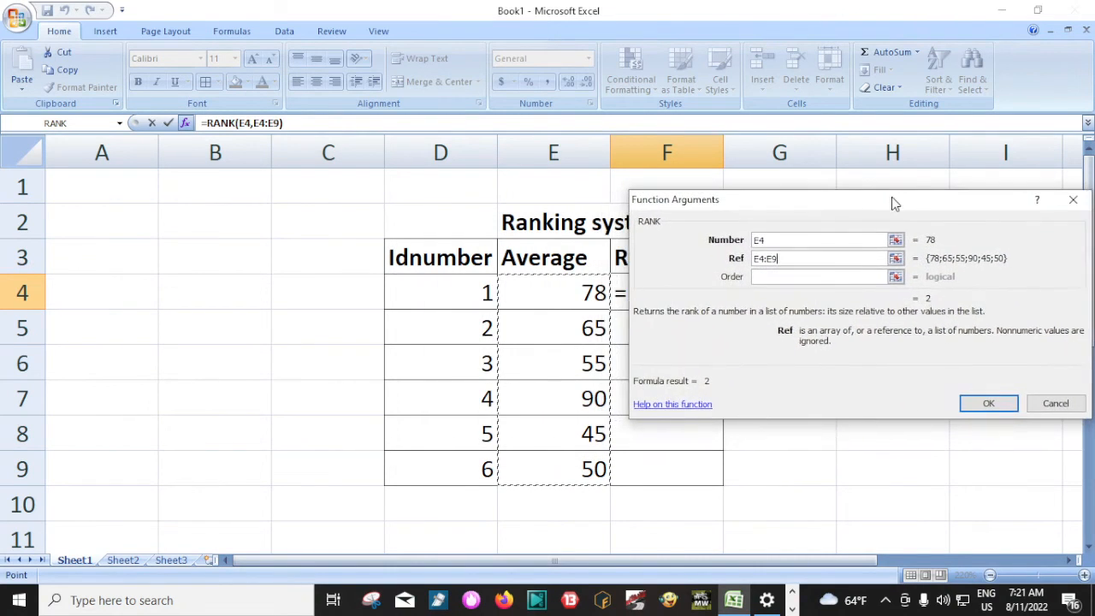
pyautogui.click(767, 278)
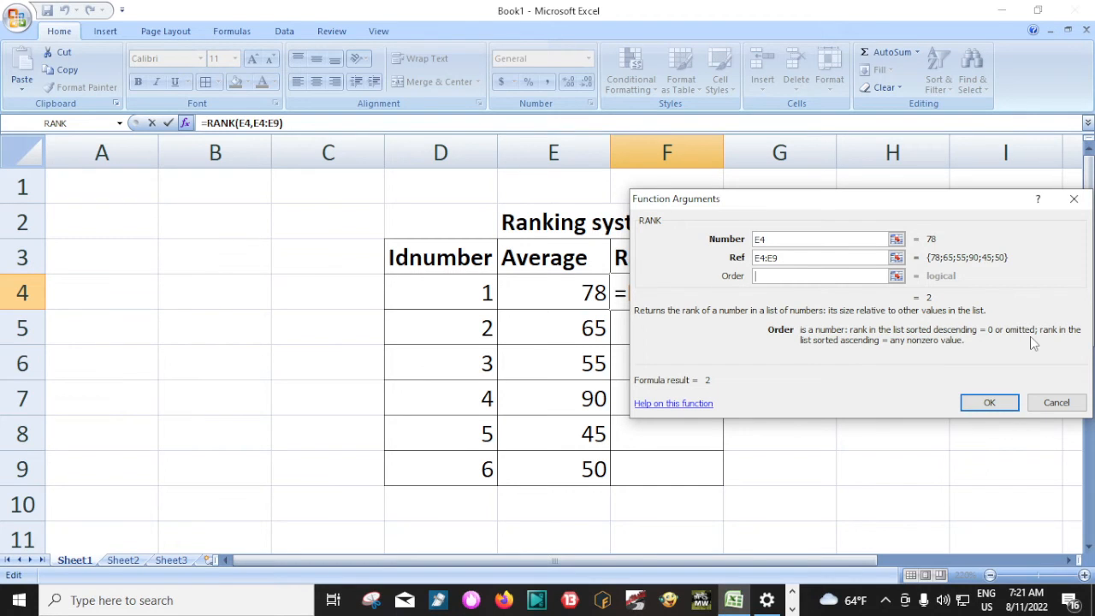
pyautogui.click(990, 403)
# Copy the RANK formula from F4 down through F9.
pyautogui.click(670, 320)
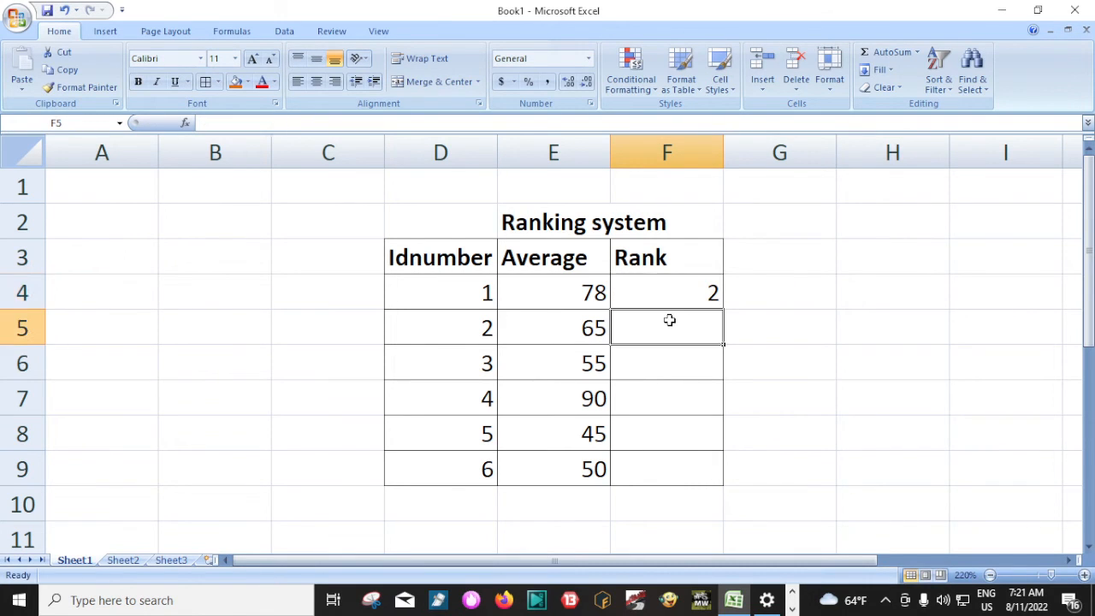
pyautogui.click(697, 296)
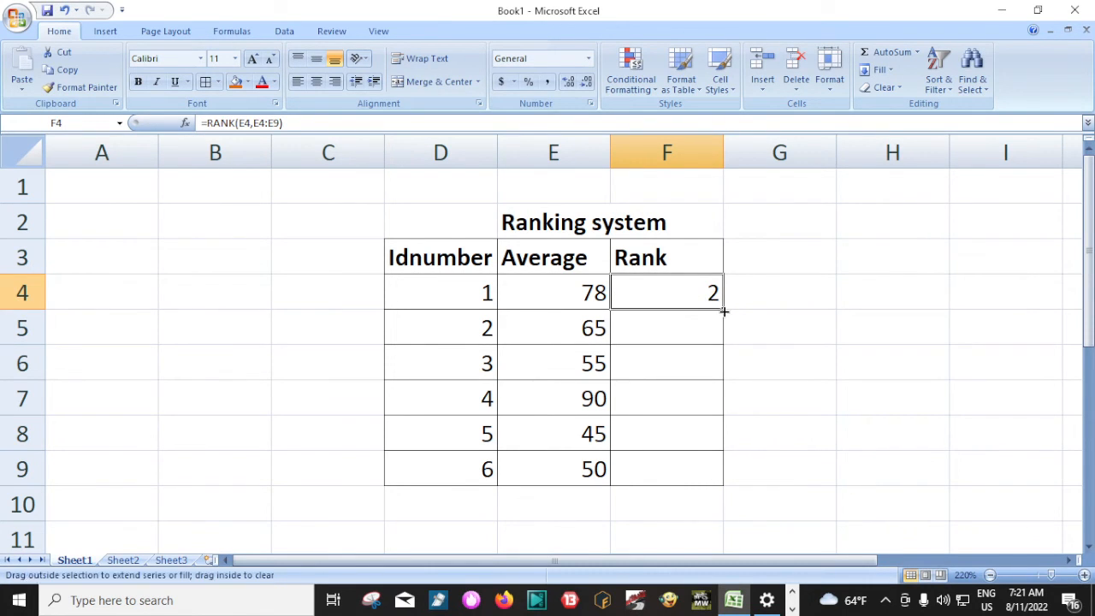
pyautogui.moveTo(724, 311); pyautogui.dragTo(724, 487)
pyautogui.click(783, 409)
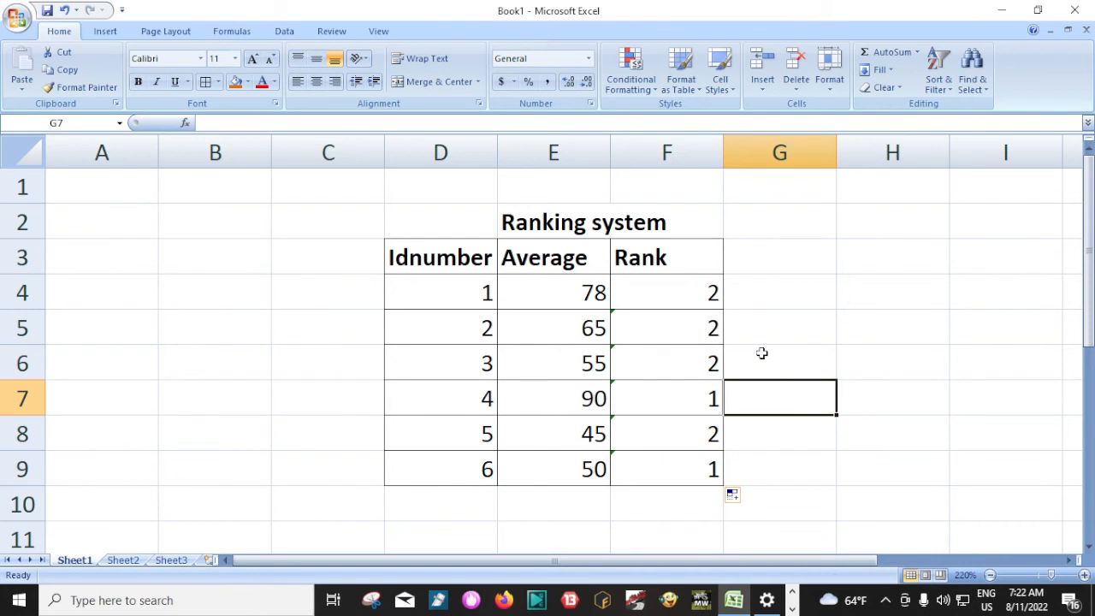
# Examine the RANK formulas in column F to check which range each row references.
pyautogui.click(701, 295)
pyautogui.click(699, 332)
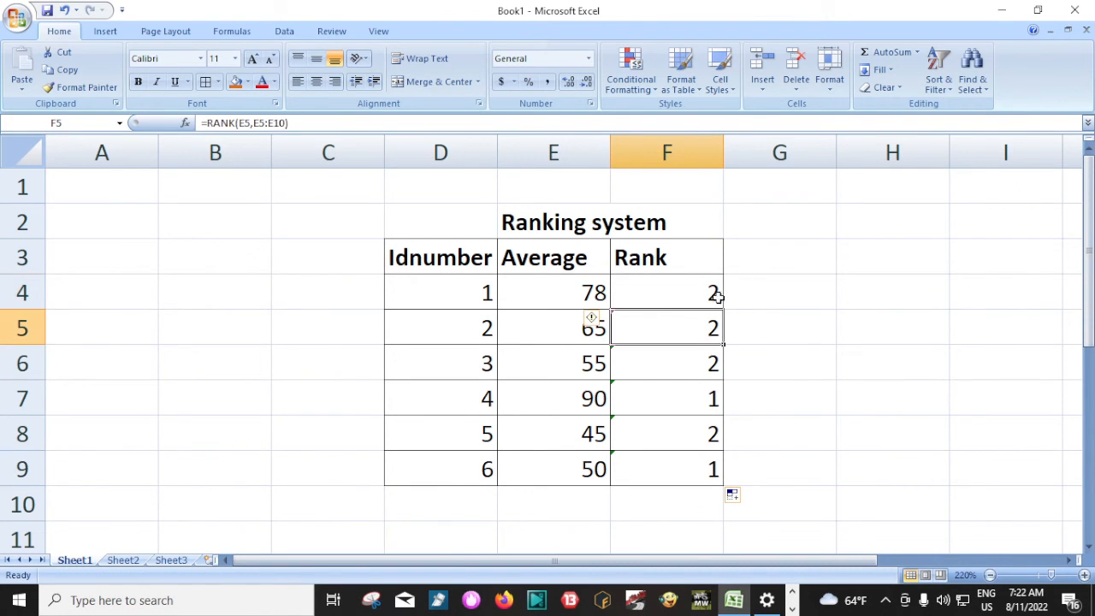
pyautogui.click(715, 296)
pyautogui.click(691, 333)
pyautogui.click(702, 359)
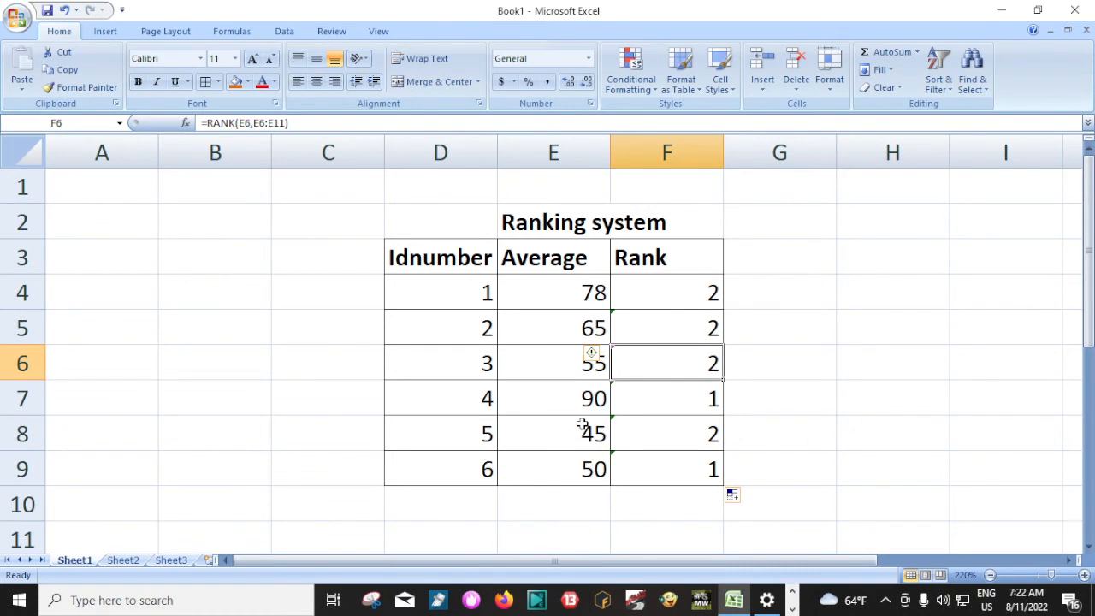
pyautogui.click(686, 433)
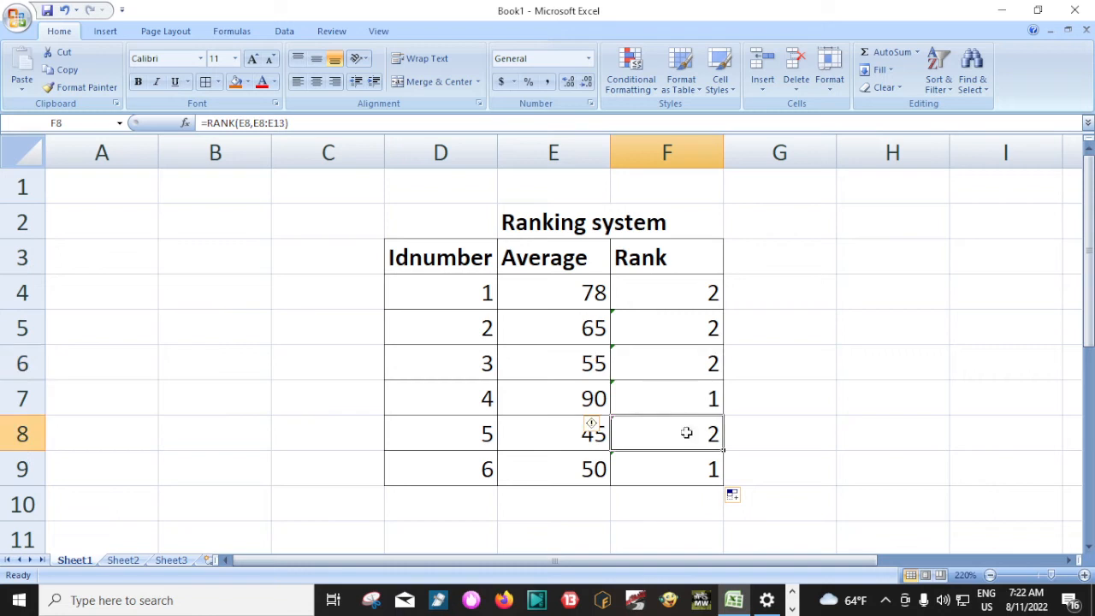
pyautogui.click(672, 472)
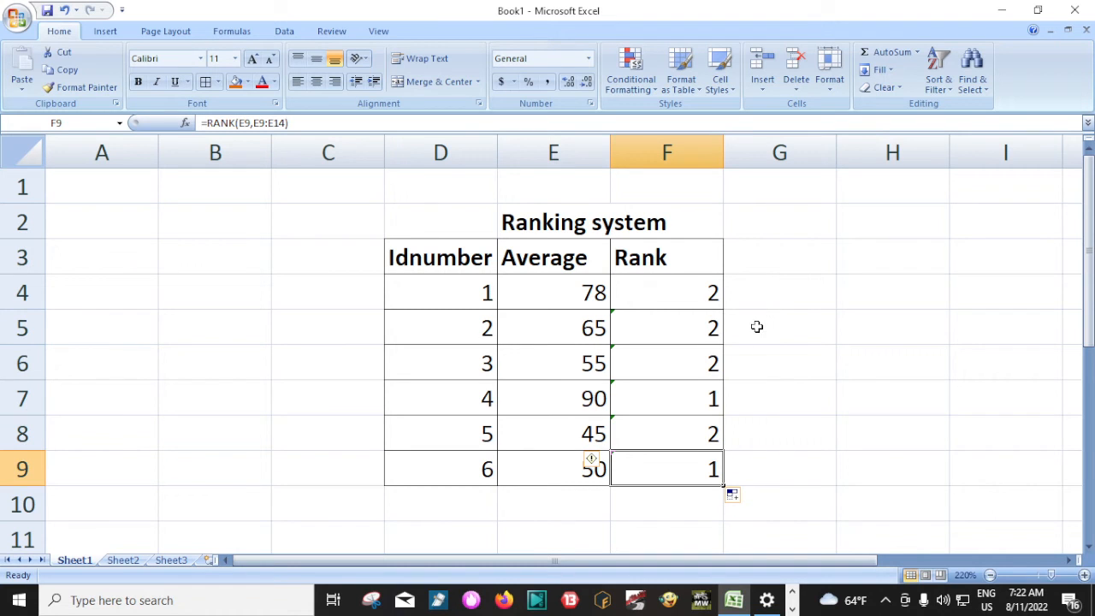
# Make the RANK formula's range in F4 absolute as $E$4:$E$9 and fill the formula down through F9.
pyautogui.click(684, 296)
pyautogui.doubleClick(684, 296)
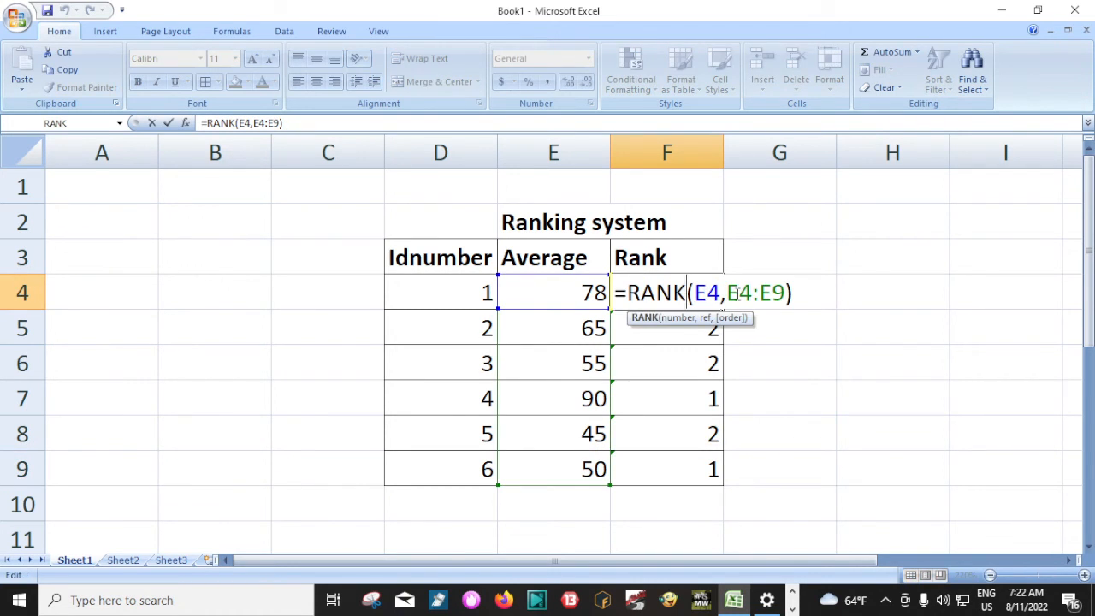
pyautogui.click(739, 294)
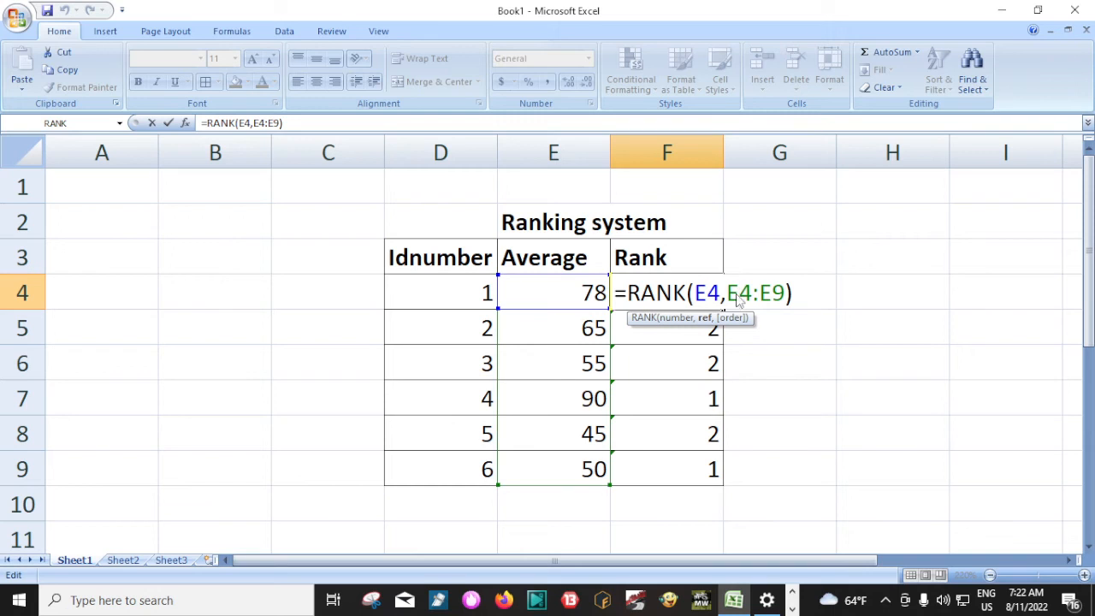
pyautogui.write('$')
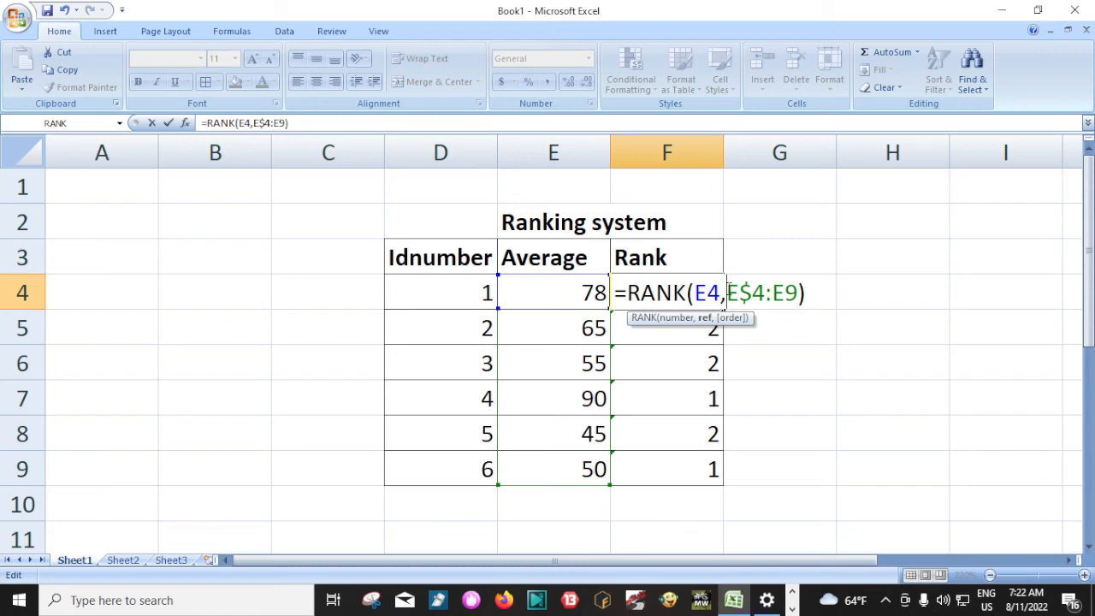
pyautogui.click(727, 293)
pyautogui.write('$')
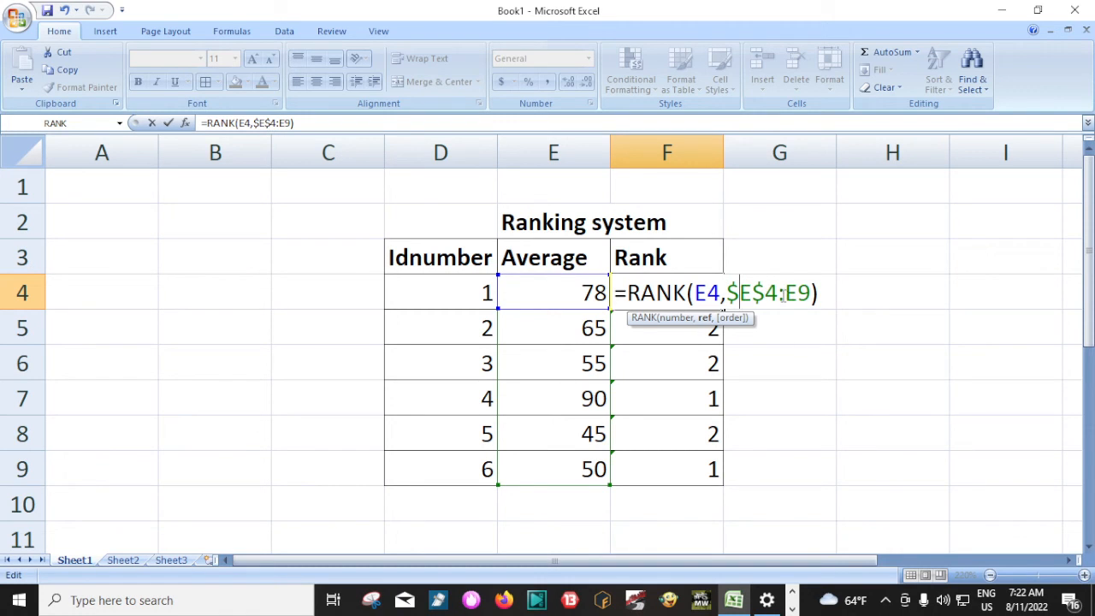
pyautogui.click(784, 293)
pyautogui.write('$E')
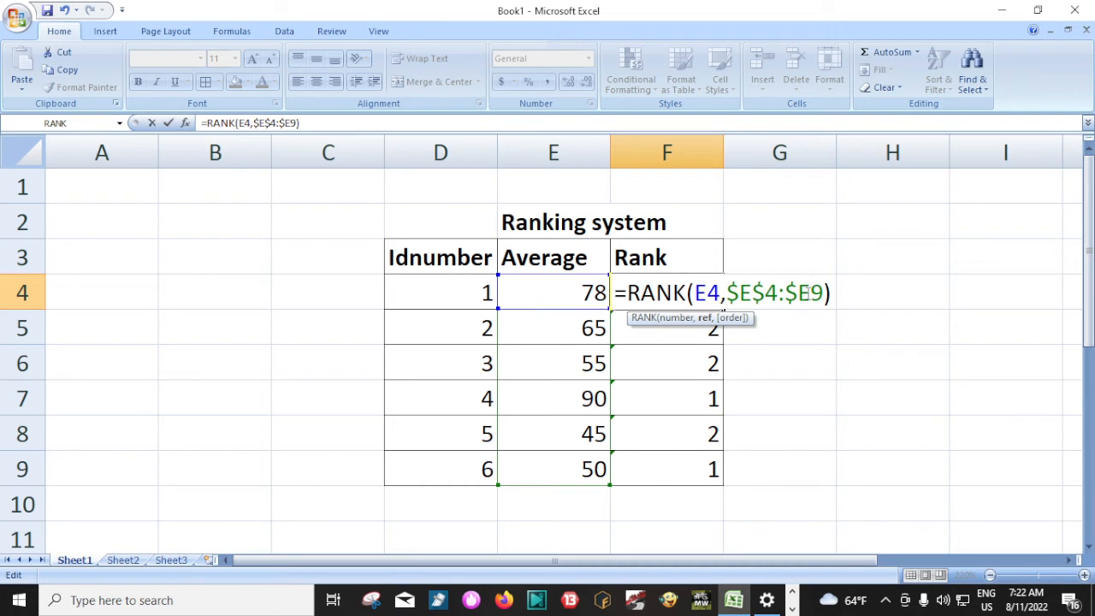
pyautogui.write('$')
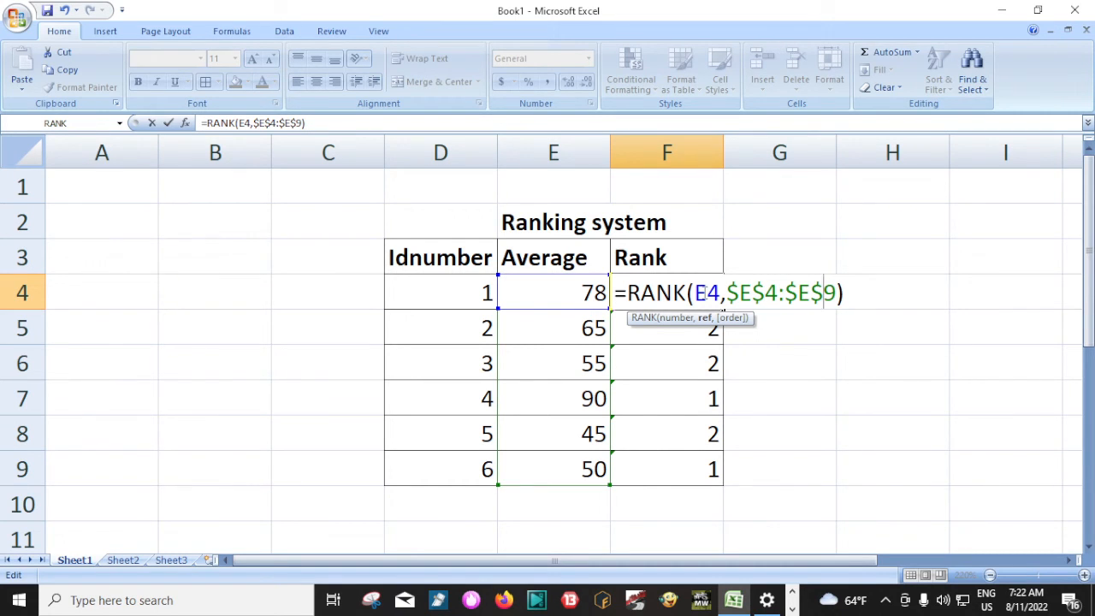
pyautogui.press('Return')
pyautogui.click(715, 297)
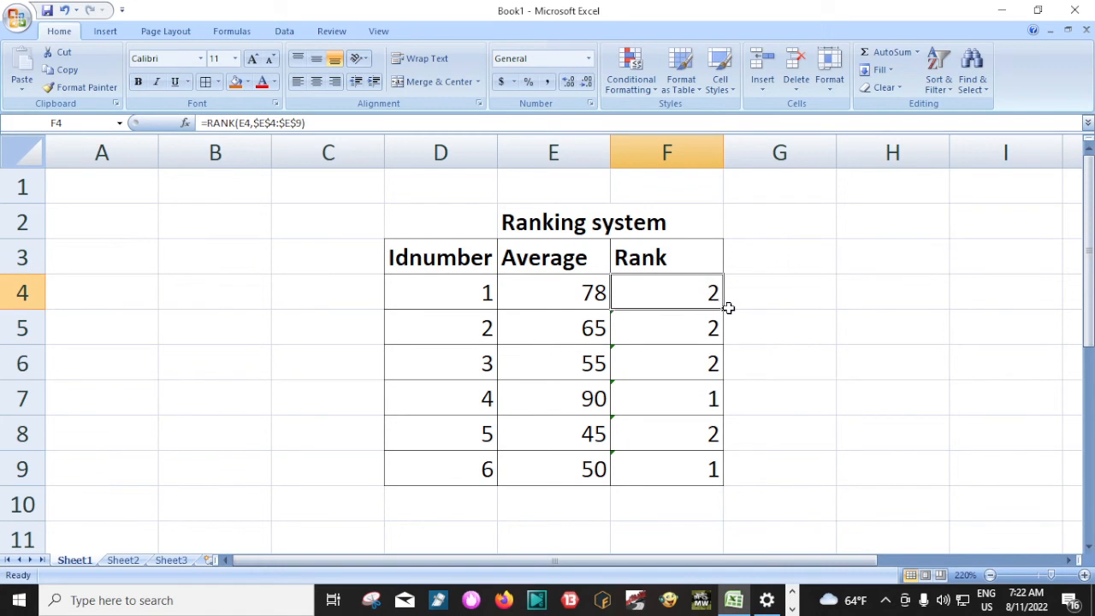
pyautogui.doubleClick(724, 310)
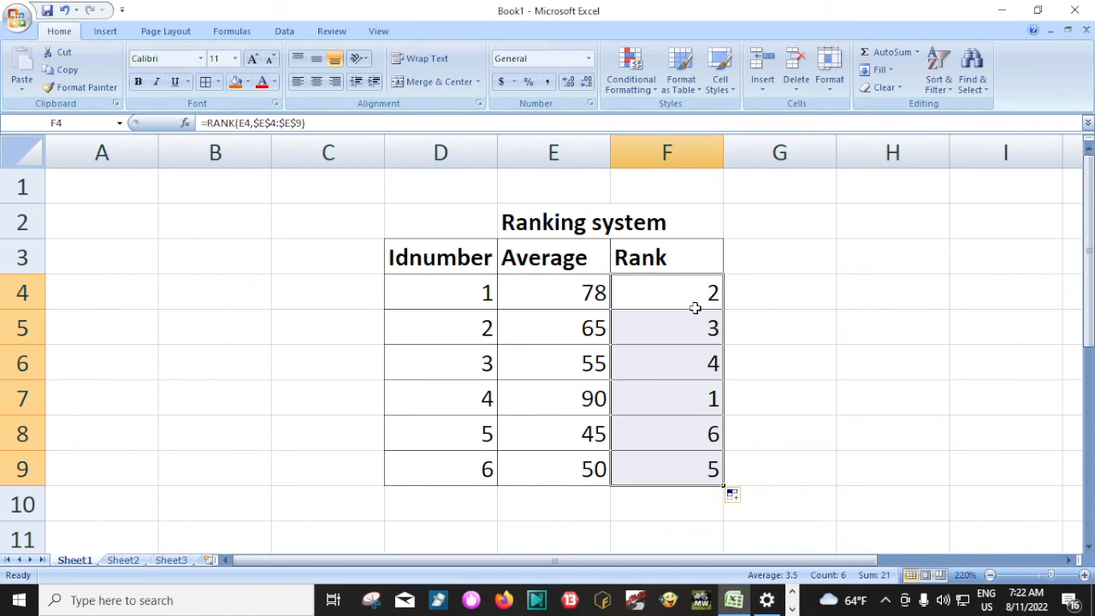
# Examine the RANK formulas in F4 through F9 to check that each row references the same absolute range.
pyautogui.click(691, 298)
pyautogui.click(705, 328)
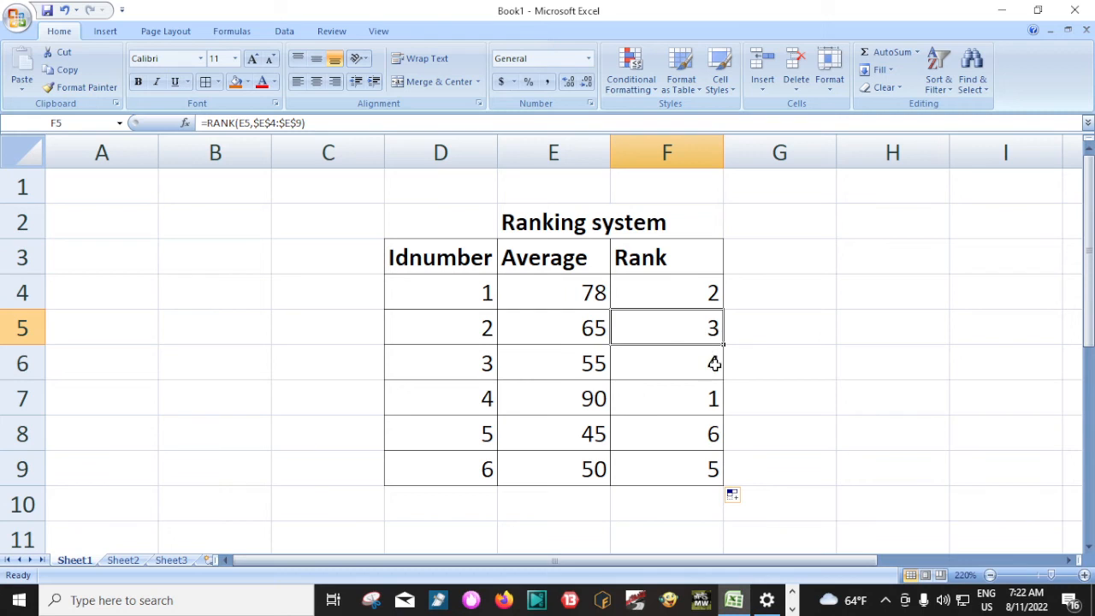
pyautogui.click(714, 364)
pyautogui.click(709, 397)
pyautogui.click(714, 439)
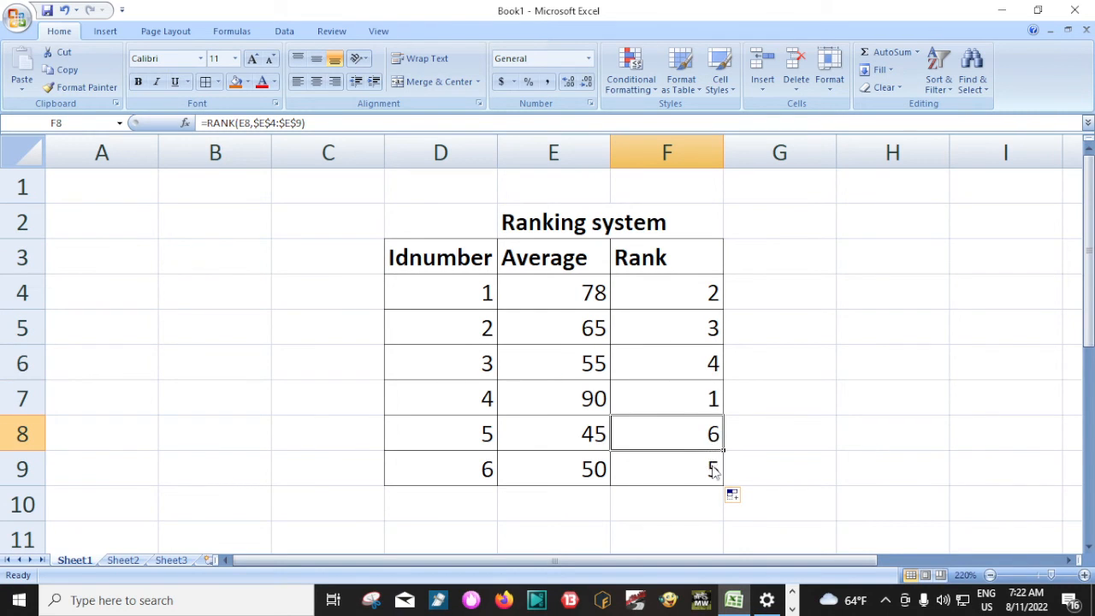
pyautogui.click(715, 470)
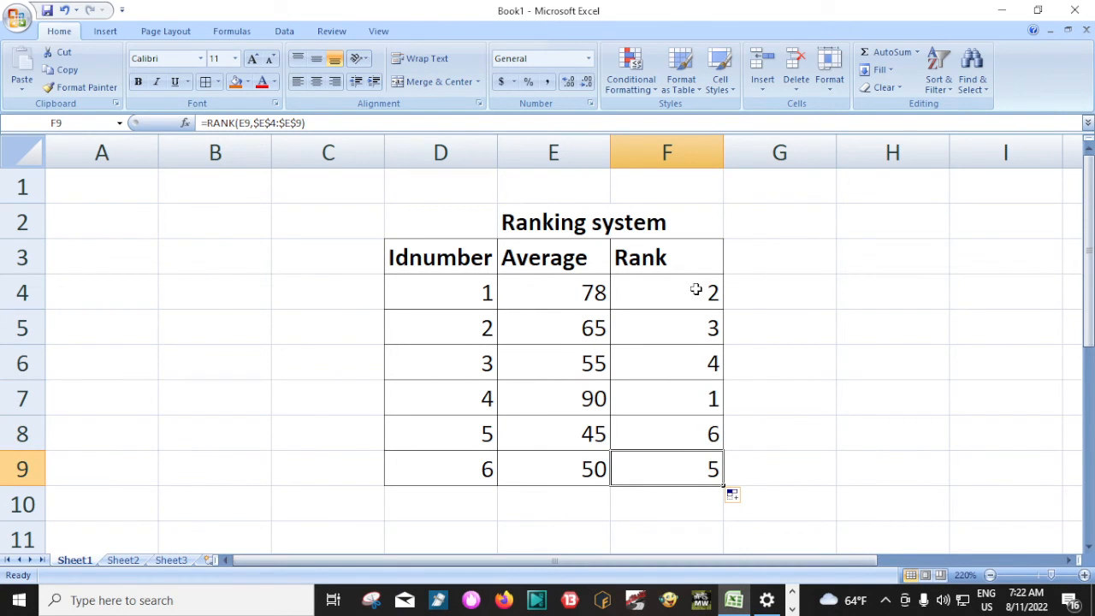
pyautogui.click(696, 290)
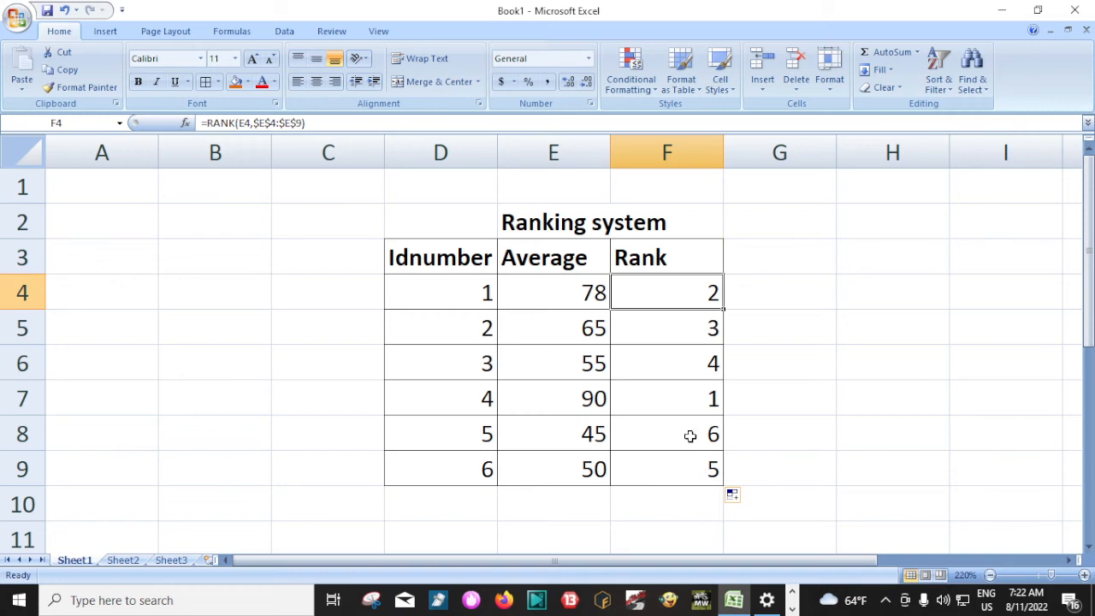
# Add the Order argument 1 for ascending ranking to the RANK formula in F4 and fill it down through F9.
pyautogui.doubleClick(707, 293)
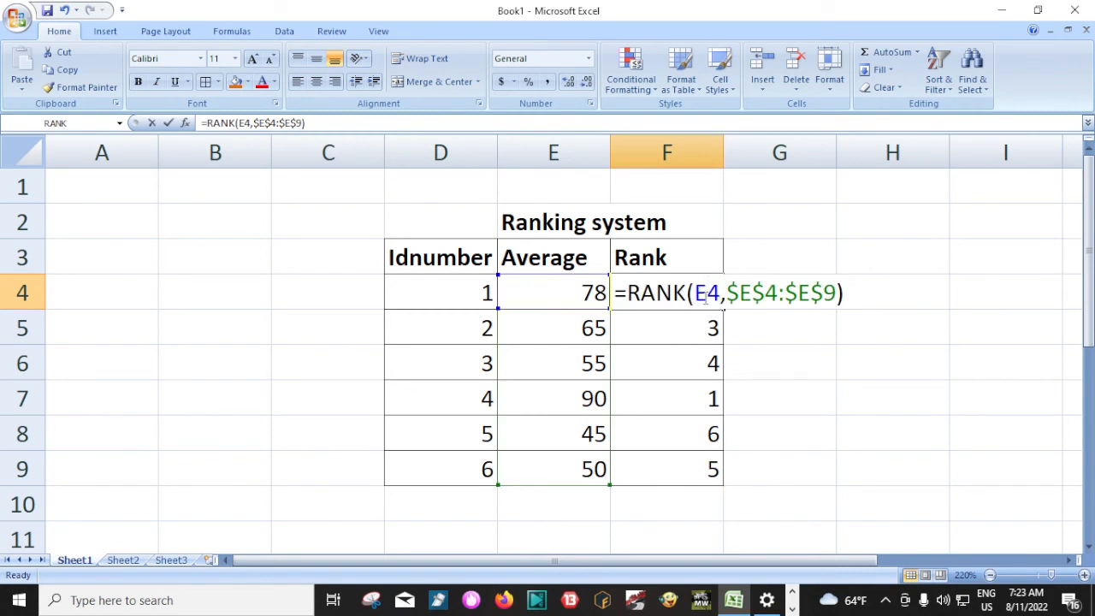
pyautogui.click(838, 292)
pyautogui.write(',')
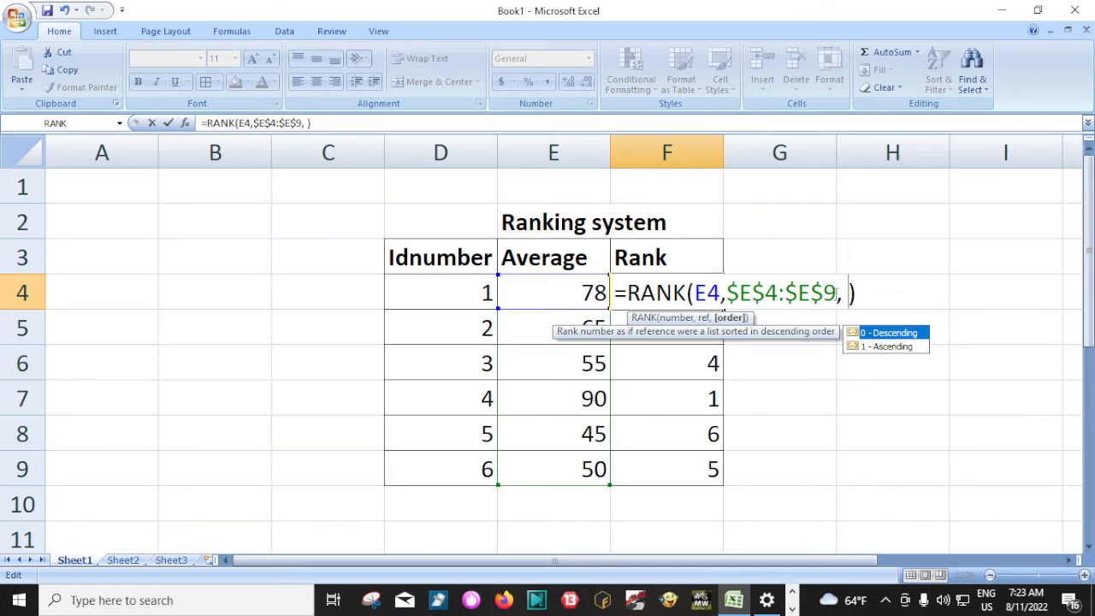
pyautogui.write('1')
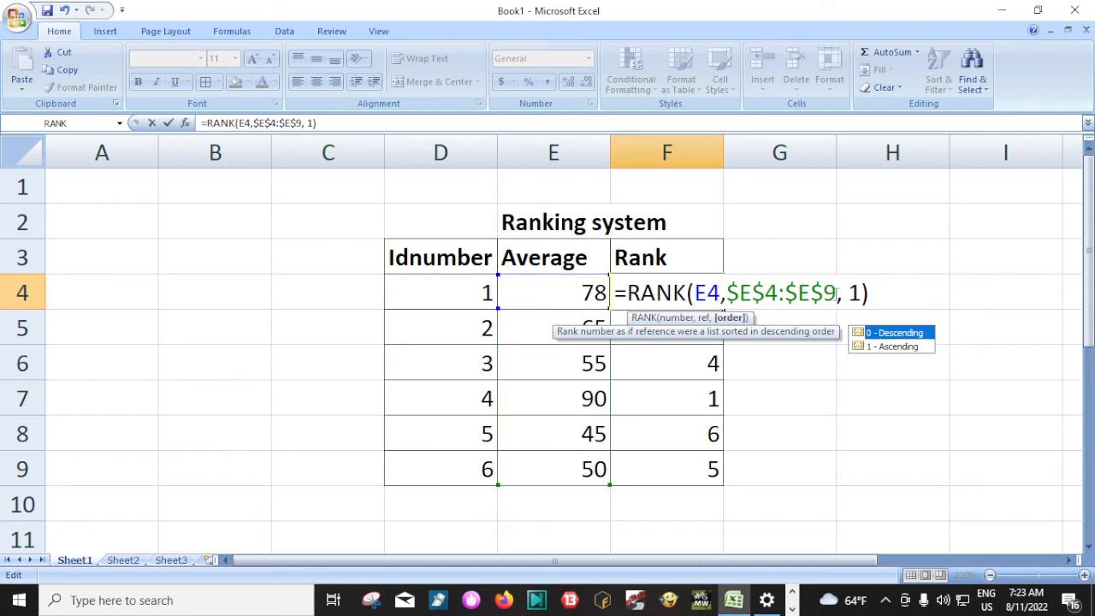
pyautogui.press('Return')
pyautogui.click(682, 282)
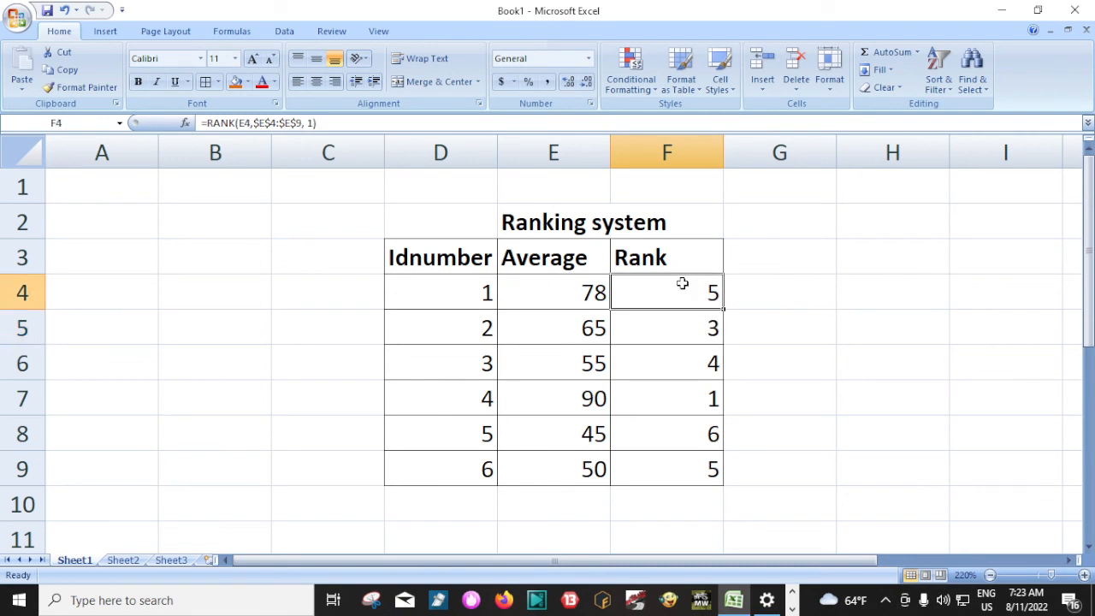
pyautogui.doubleClick(725, 308)
pyautogui.click(794, 429)
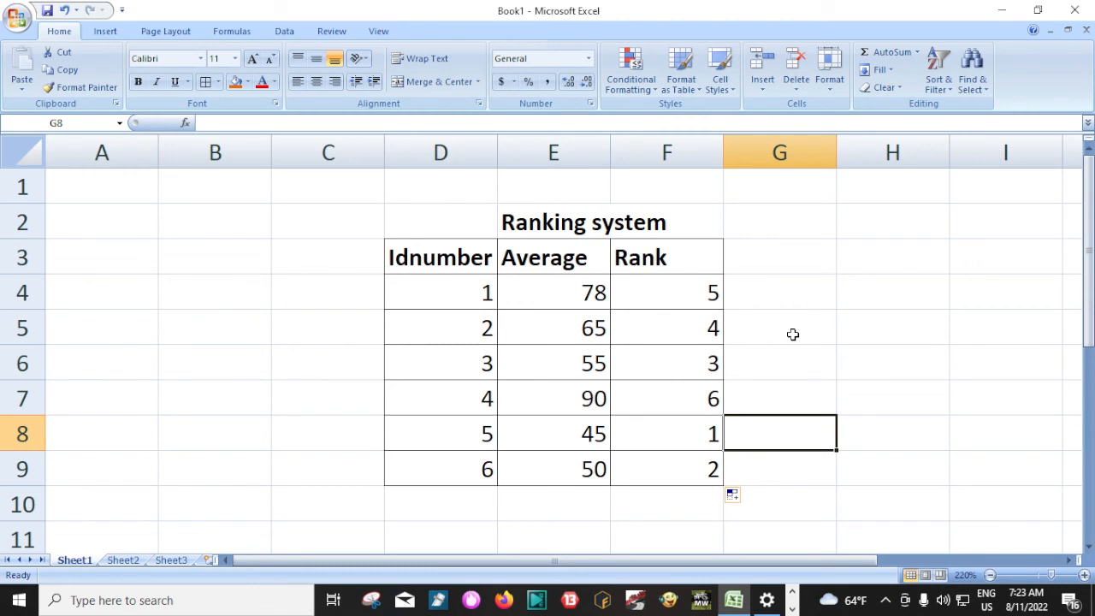
# Compare the ascending ranks in rows 8 and 7 with their averages and review the Order argument in F4's formula.
pyautogui.click(703, 433)
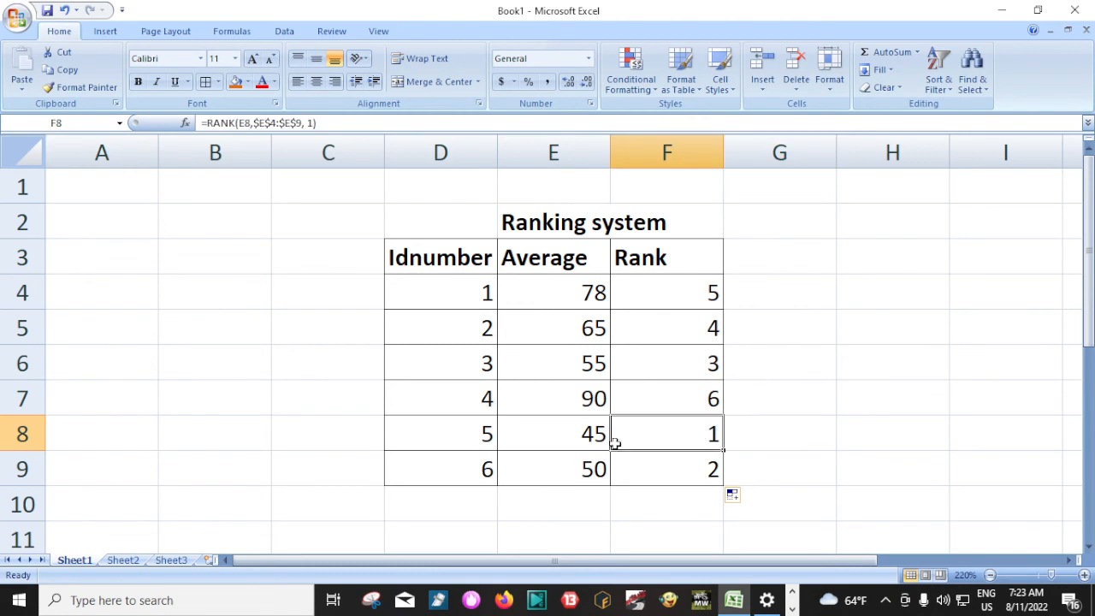
pyautogui.click(578, 434)
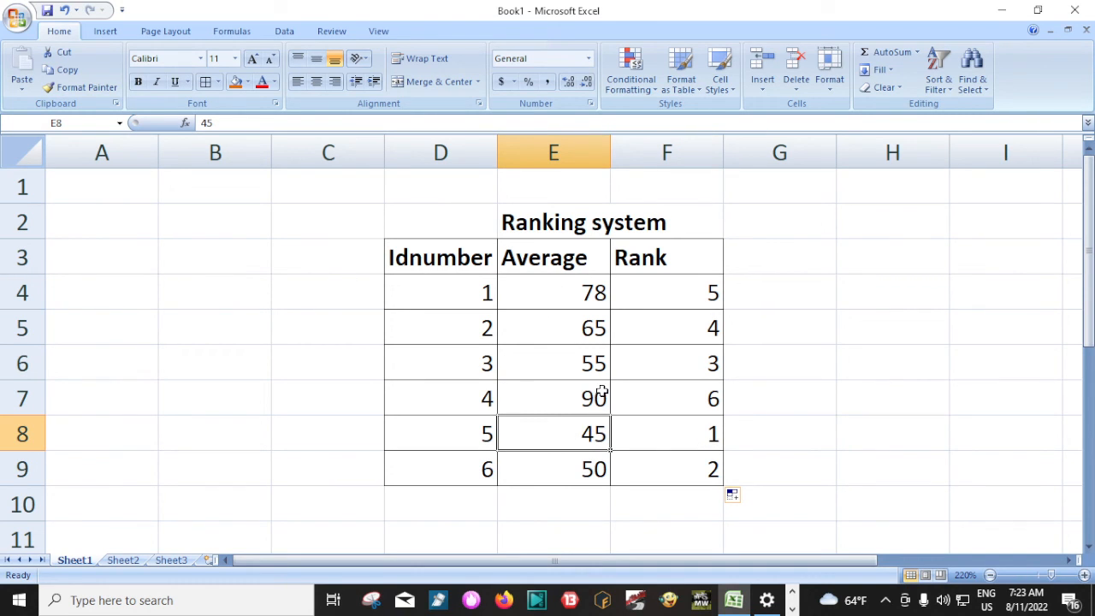
pyautogui.click(712, 441)
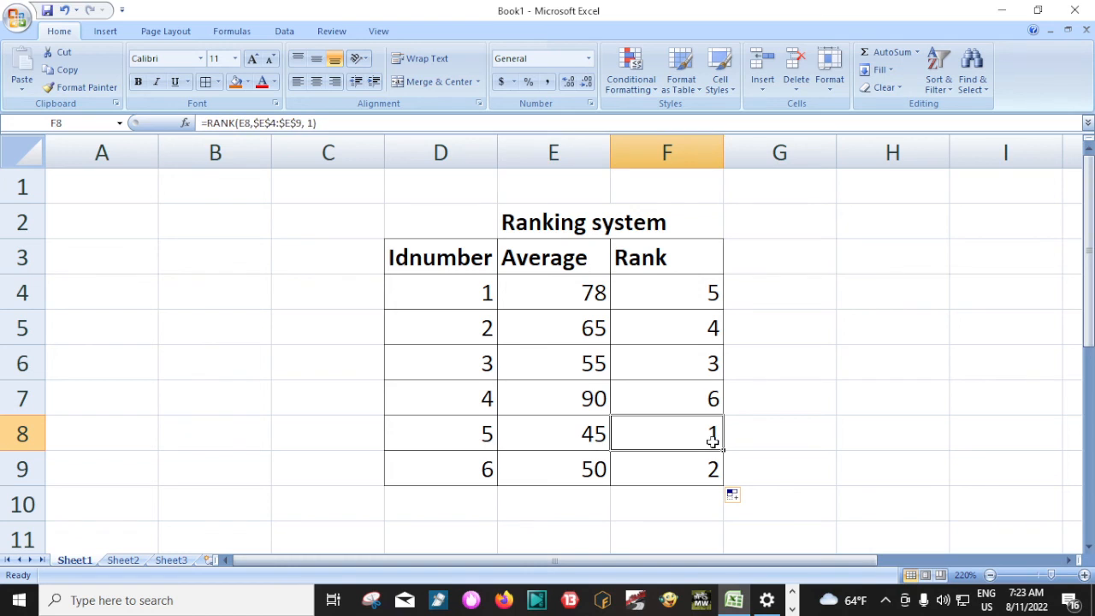
pyautogui.click(575, 436)
pyautogui.click(691, 436)
pyautogui.click(697, 299)
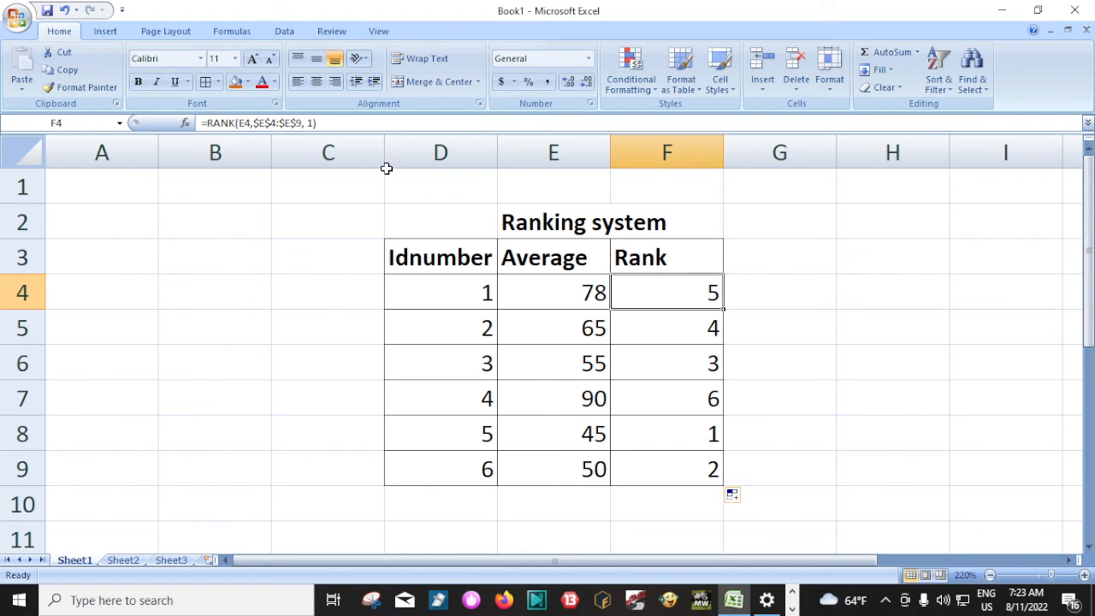
pyautogui.doubleClick(692, 296)
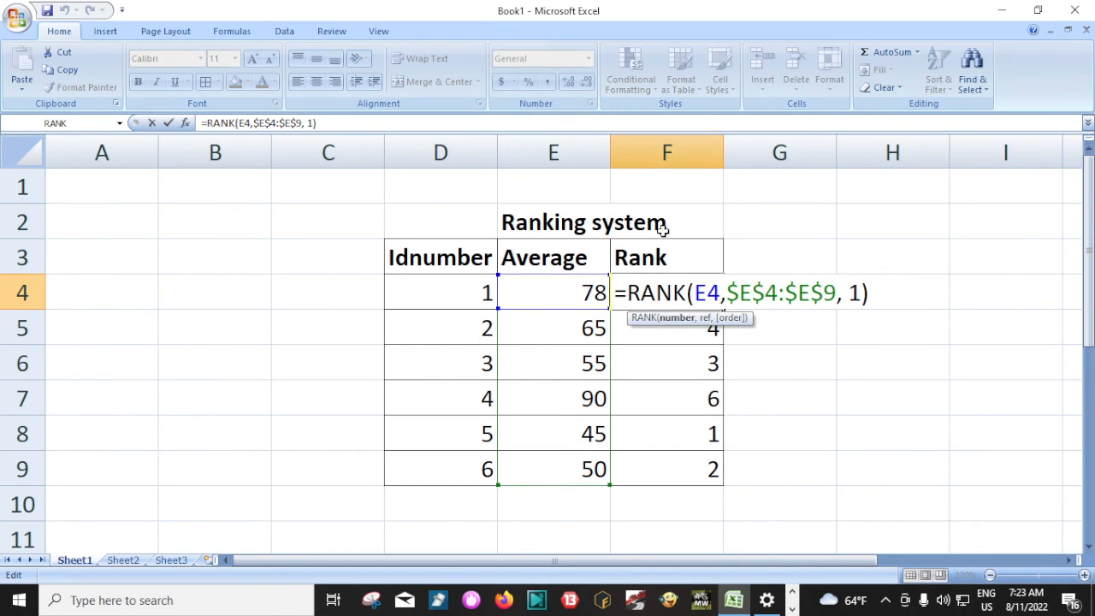
pyautogui.click(859, 293)
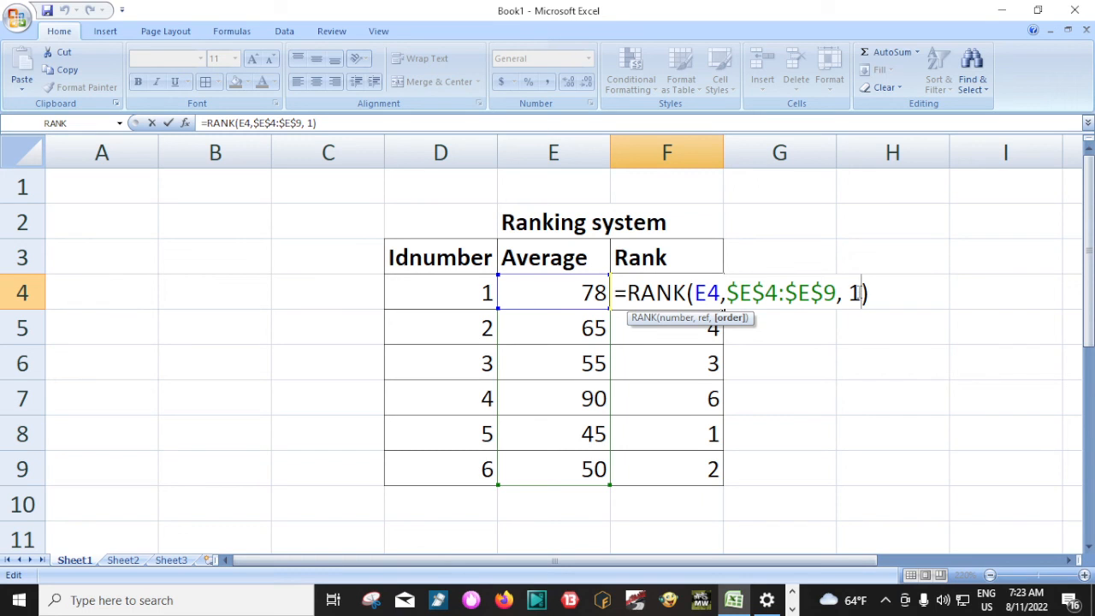
pyautogui.press('Return')
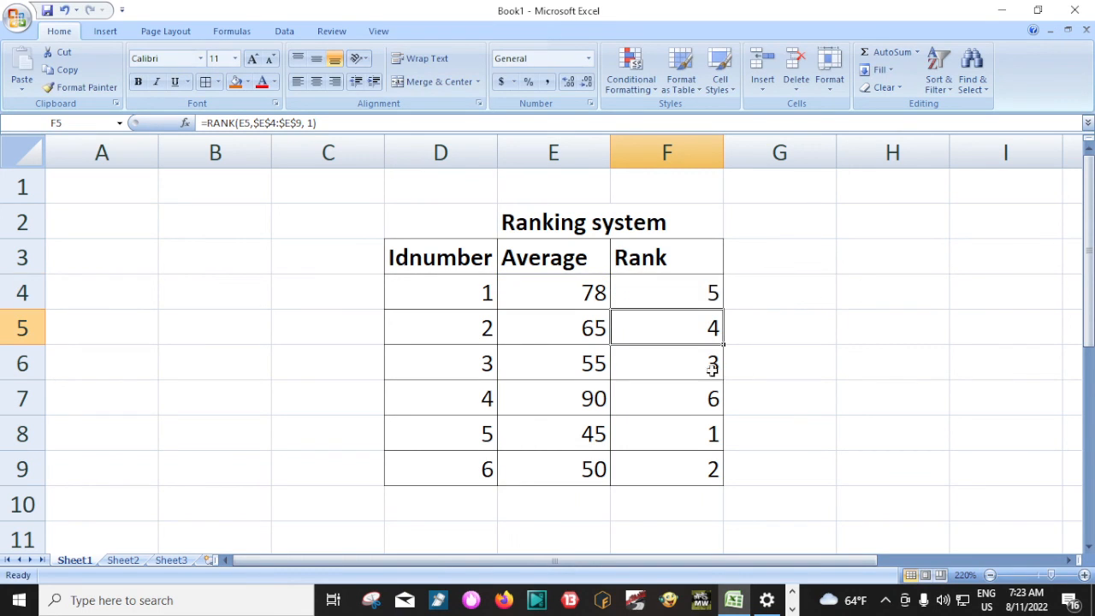
pyautogui.click(684, 294)
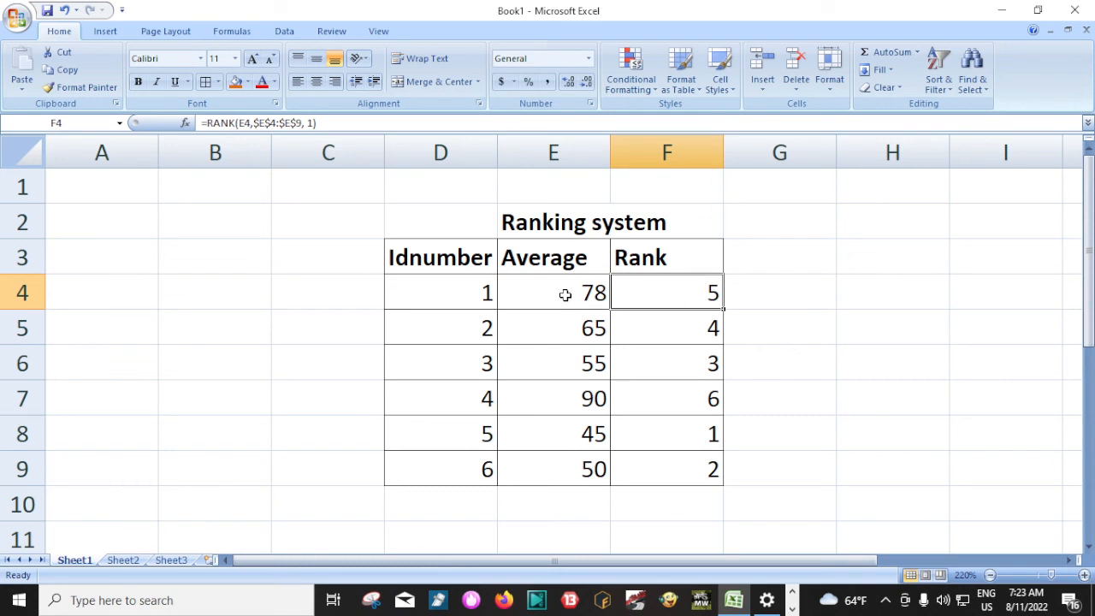
pyautogui.click(589, 406)
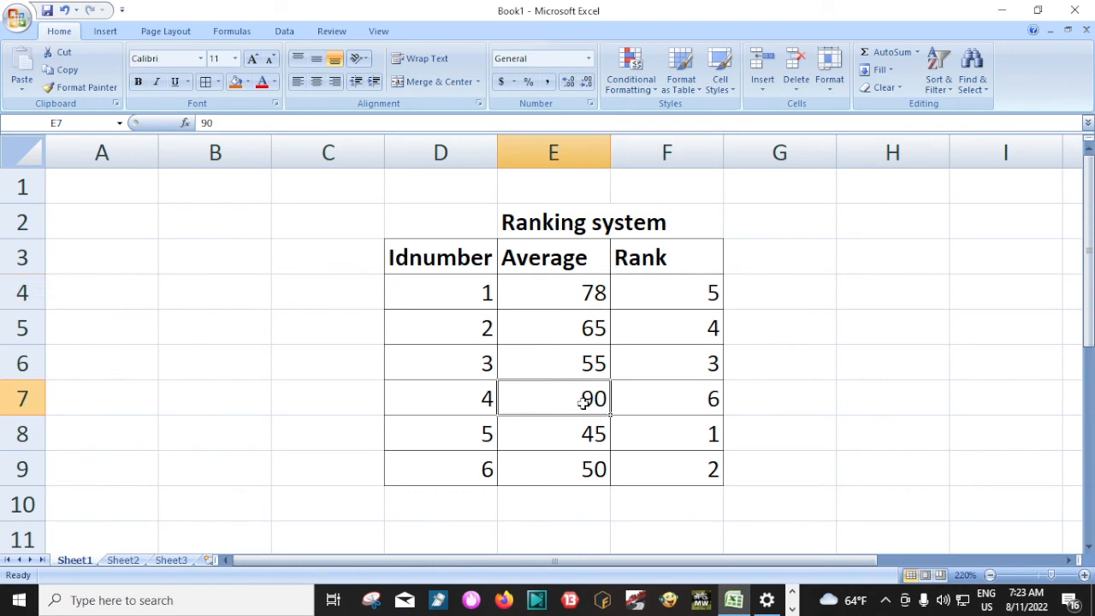
pyautogui.click(707, 400)
pyautogui.click(595, 404)
pyautogui.click(700, 402)
# Set the Order argument of the RANK formula in F4 to 0 for descending ranking and fill it down through F9.
pyautogui.click(694, 291)
pyautogui.doubleClick(694, 293)
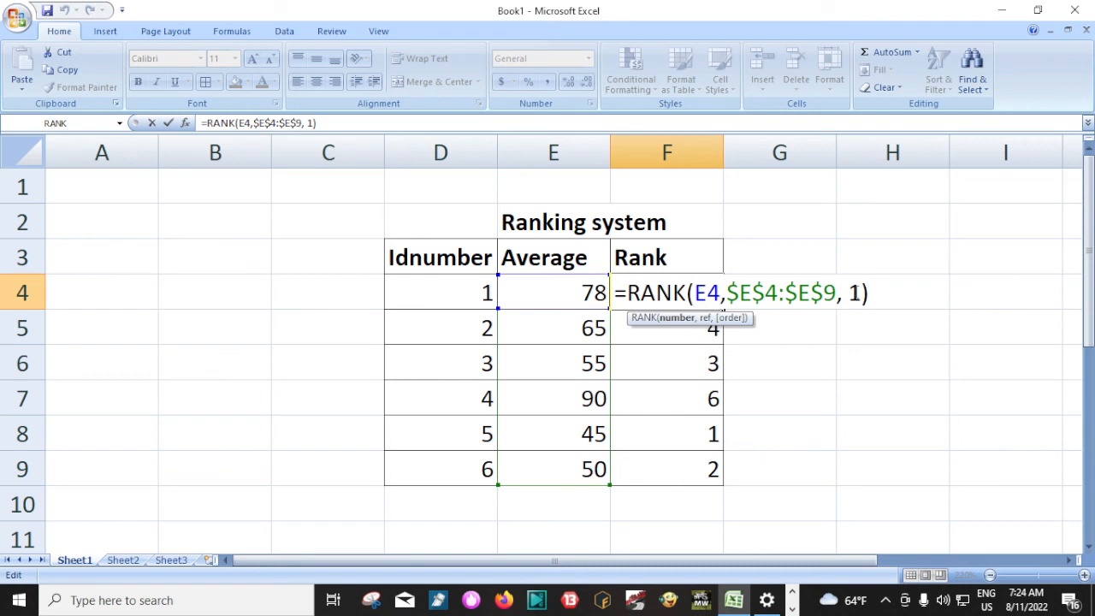
pyautogui.doubleClick(854, 293)
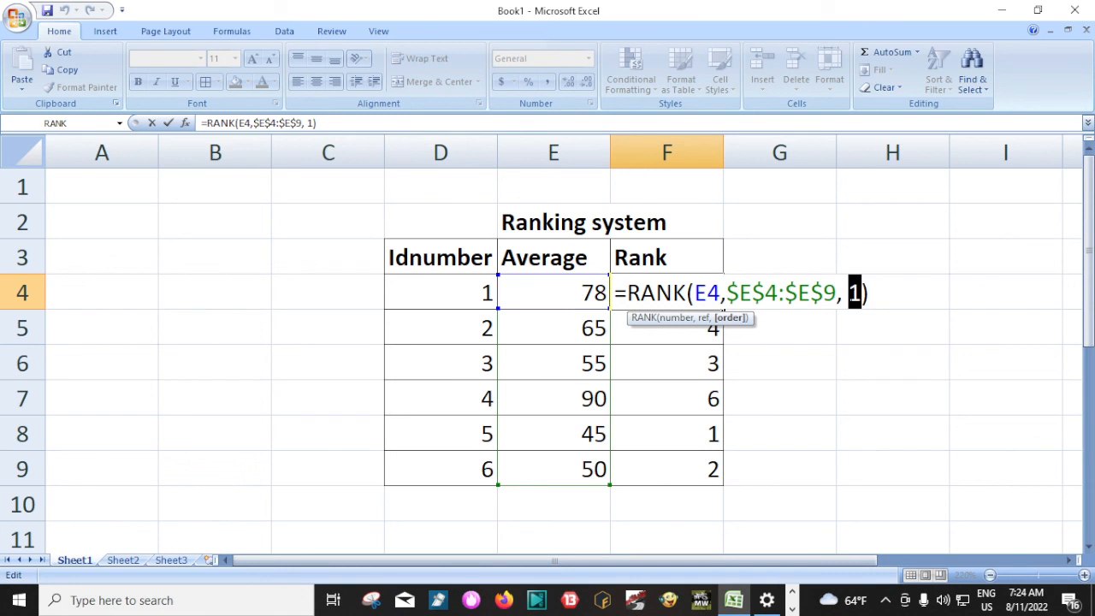
pyautogui.write('0')
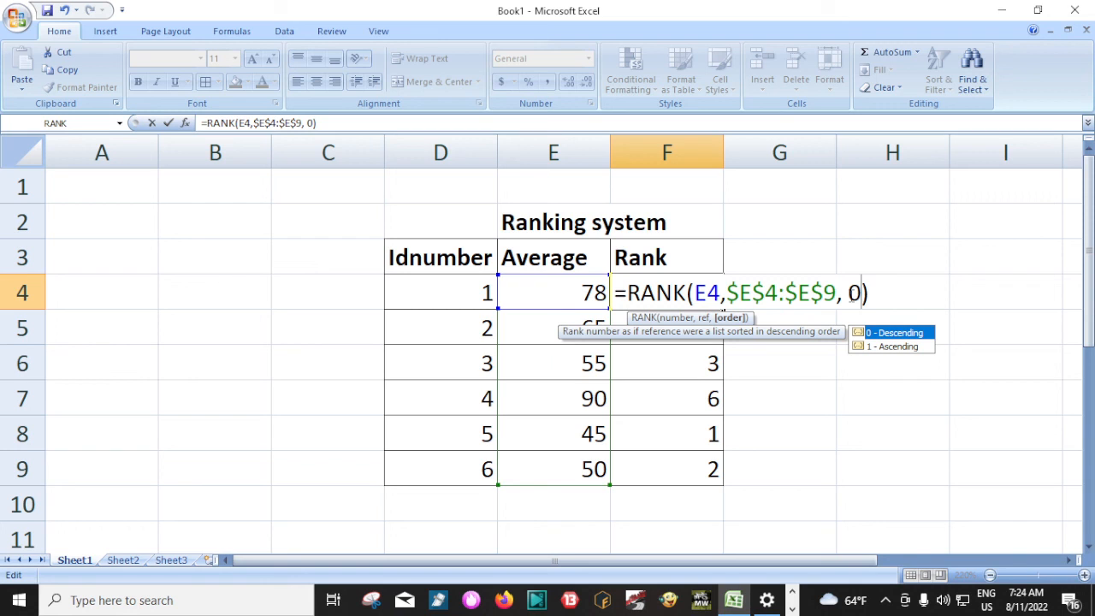
pyautogui.press('Return')
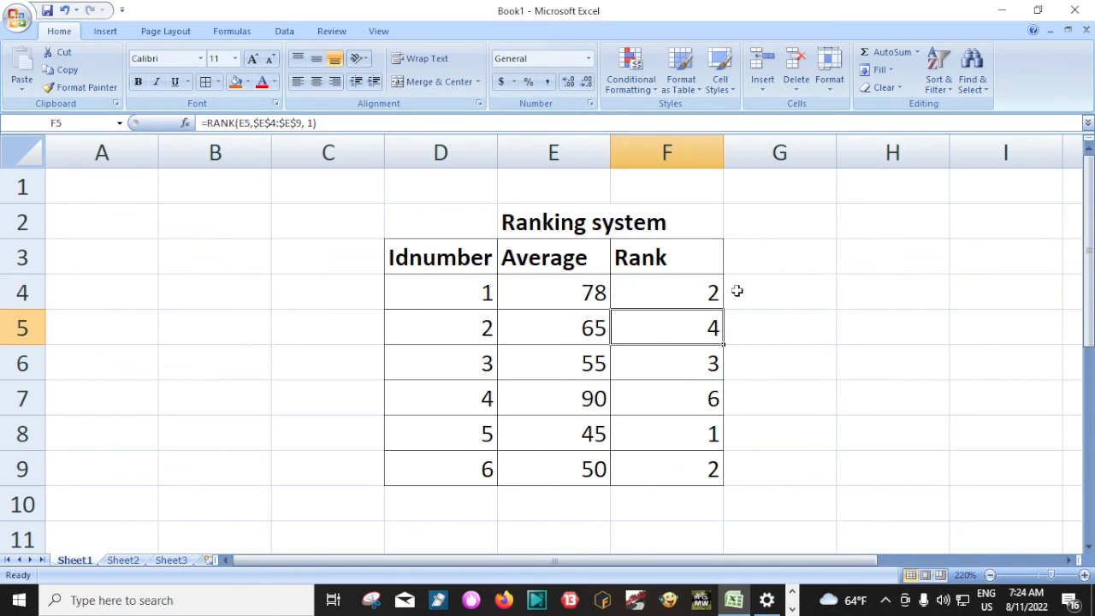
pyautogui.click(689, 294)
pyautogui.doubleClick(723, 306)
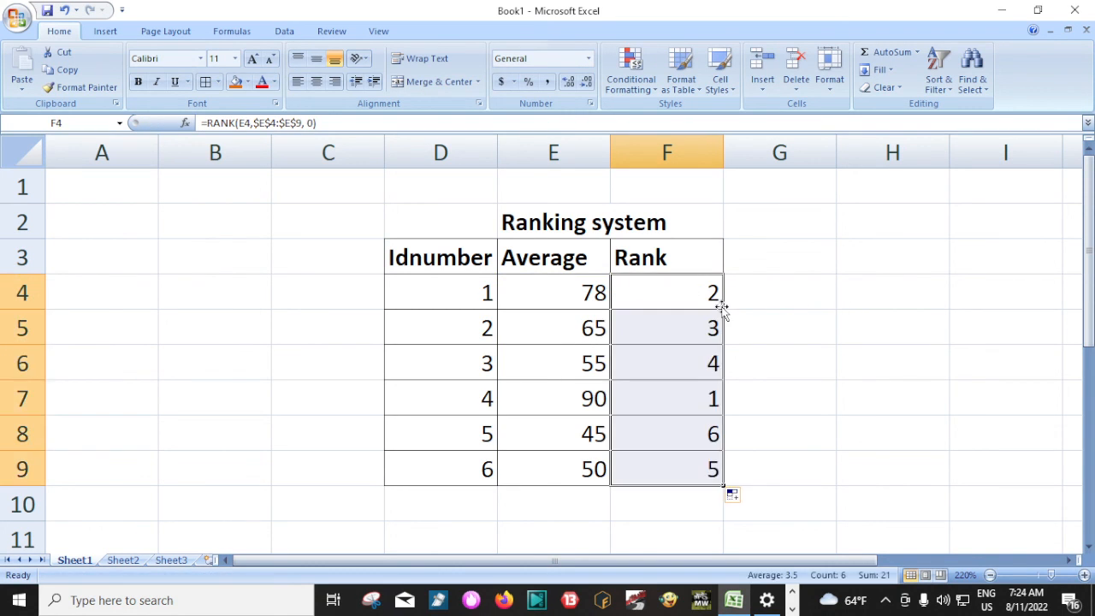
pyautogui.click(848, 334)
# Compare the descending ranks in rows 7 and 8 with the averages beside them.
pyautogui.click(716, 398)
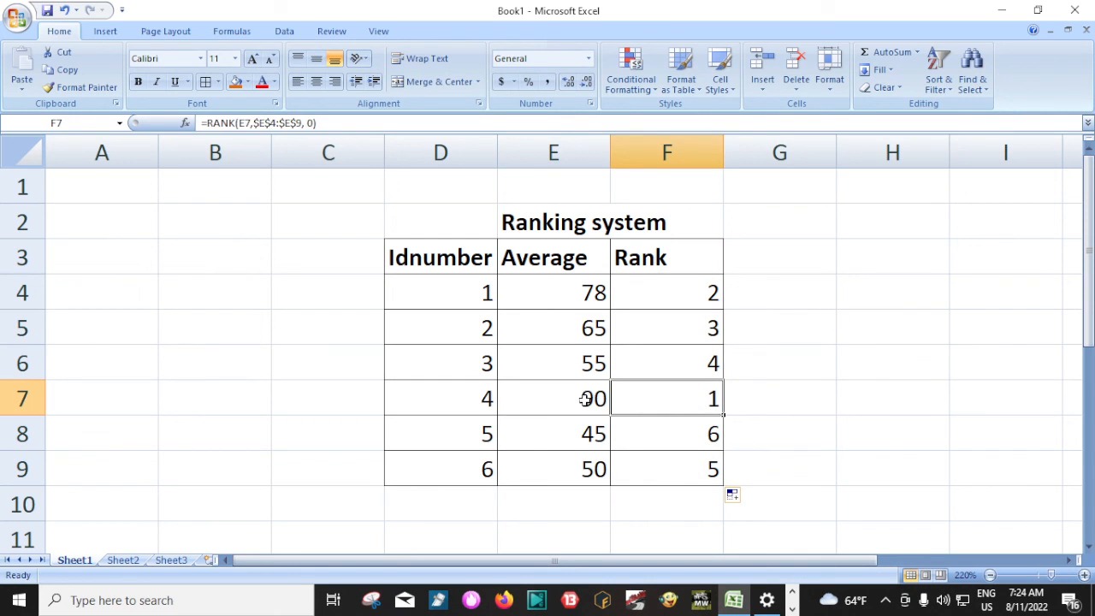
pyautogui.click(599, 398)
pyautogui.click(701, 397)
pyautogui.click(707, 439)
pyautogui.click(578, 433)
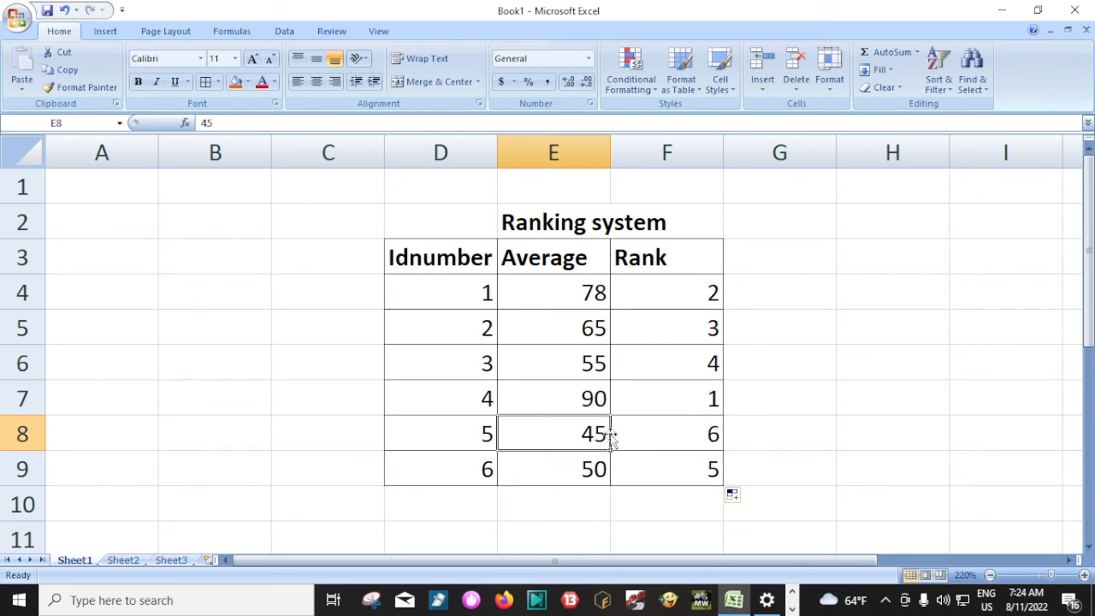
pyautogui.click(700, 434)
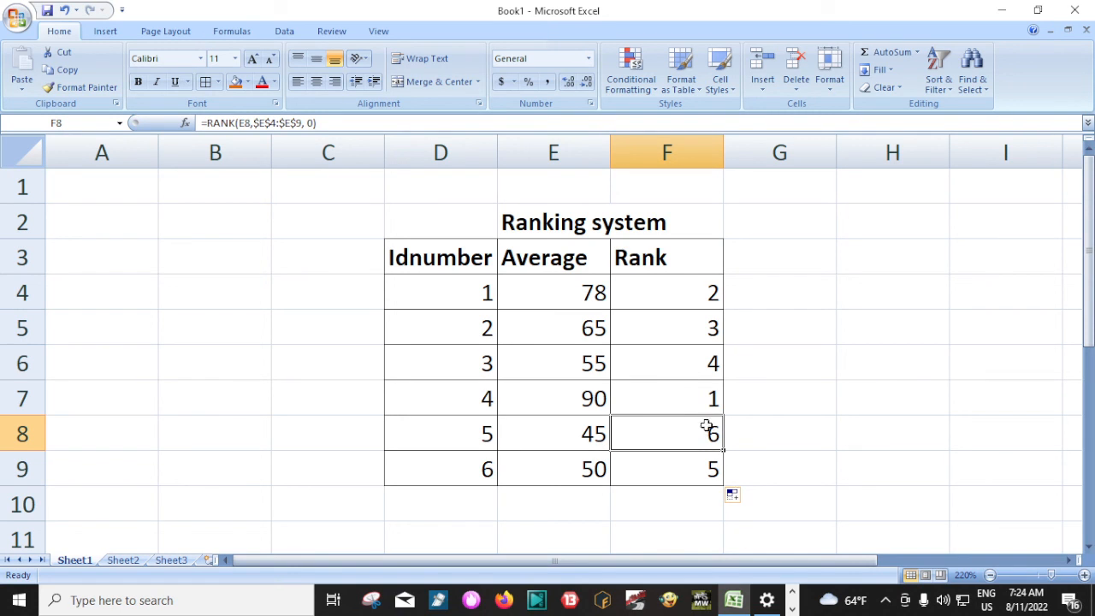
pyautogui.click(697, 394)
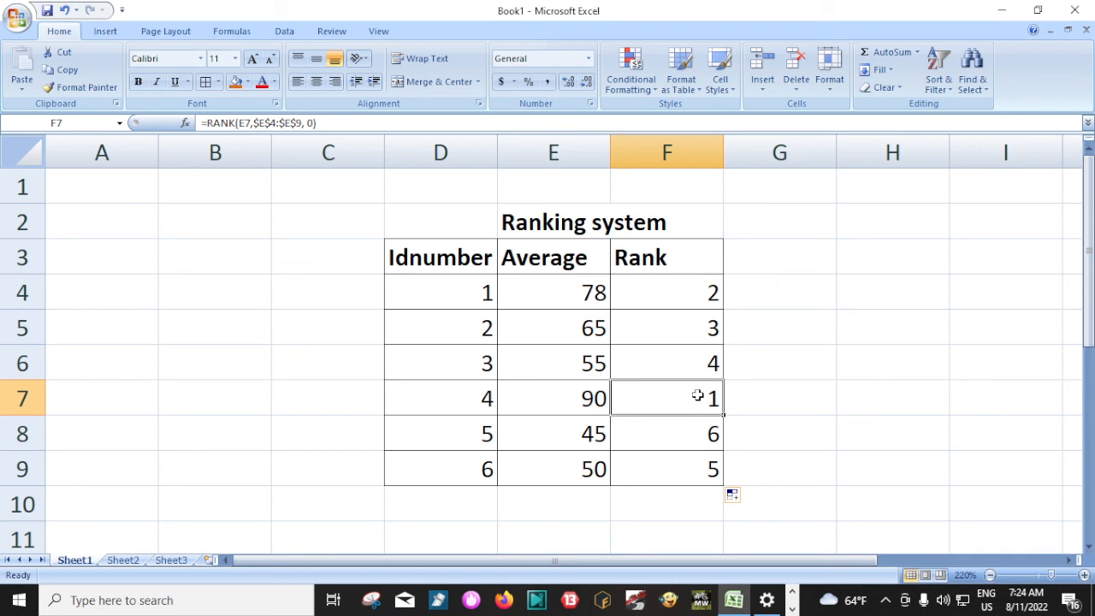
# Sort the ranking table by the Rank column from smallest to largest.
pyautogui.rightClick(698, 394)
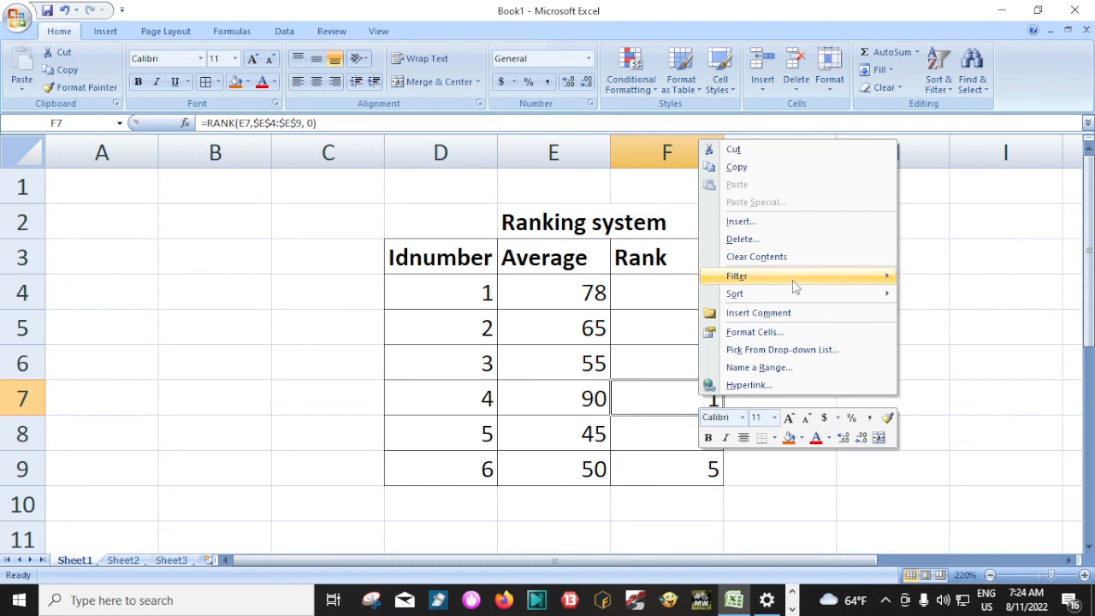
pyautogui.moveTo(790, 293)
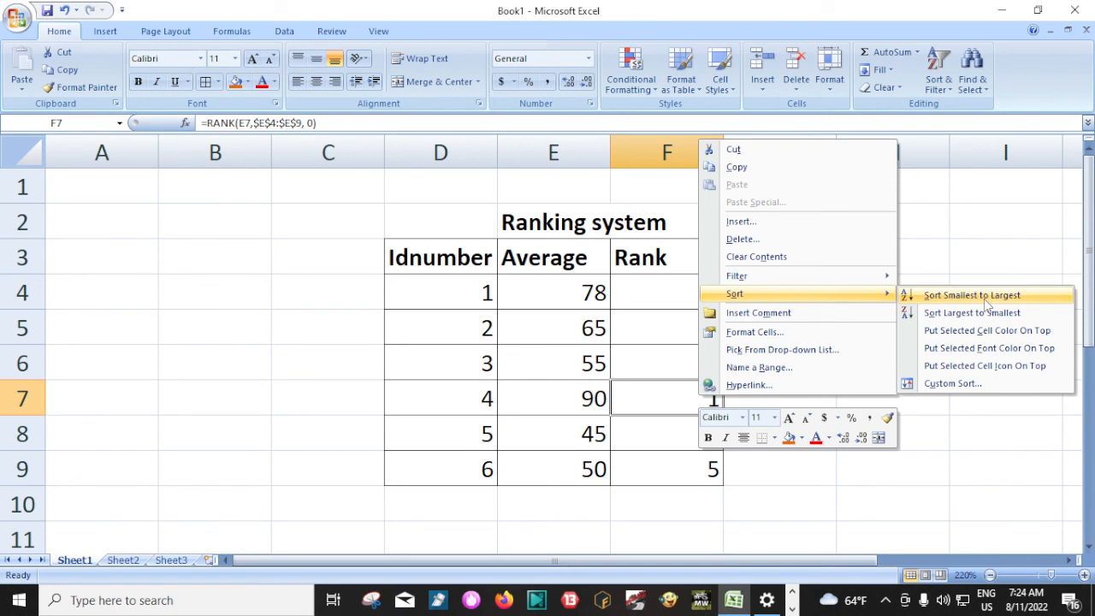
pyautogui.click(985, 300)
pyautogui.click(773, 408)
# Review the sorted ranks one by one from F4 down to F9 in the Rank column.
pyautogui.click(688, 296)
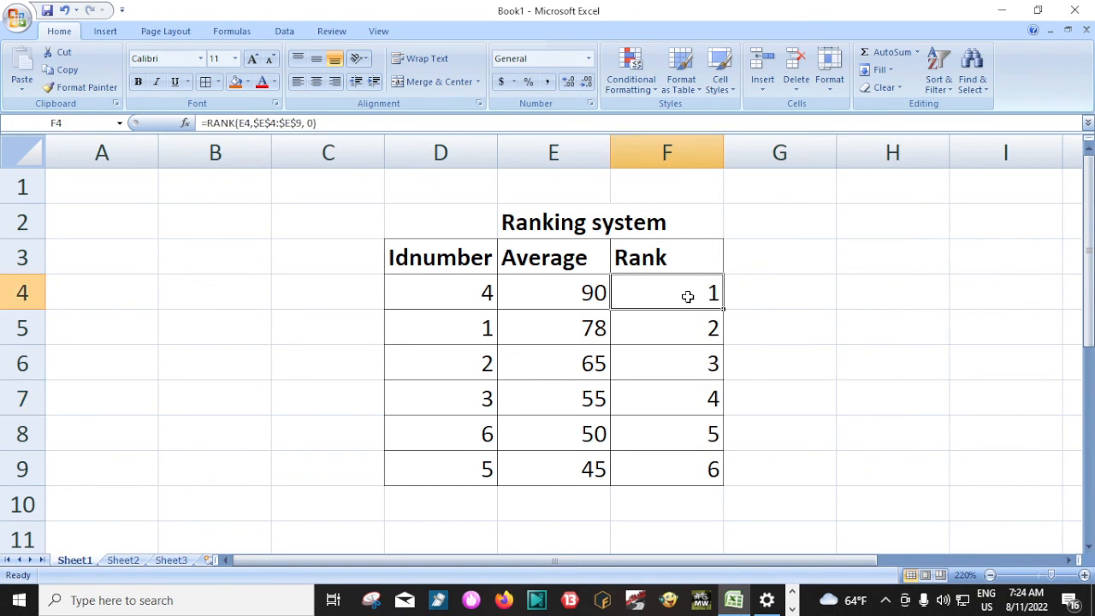
pyautogui.click(691, 330)
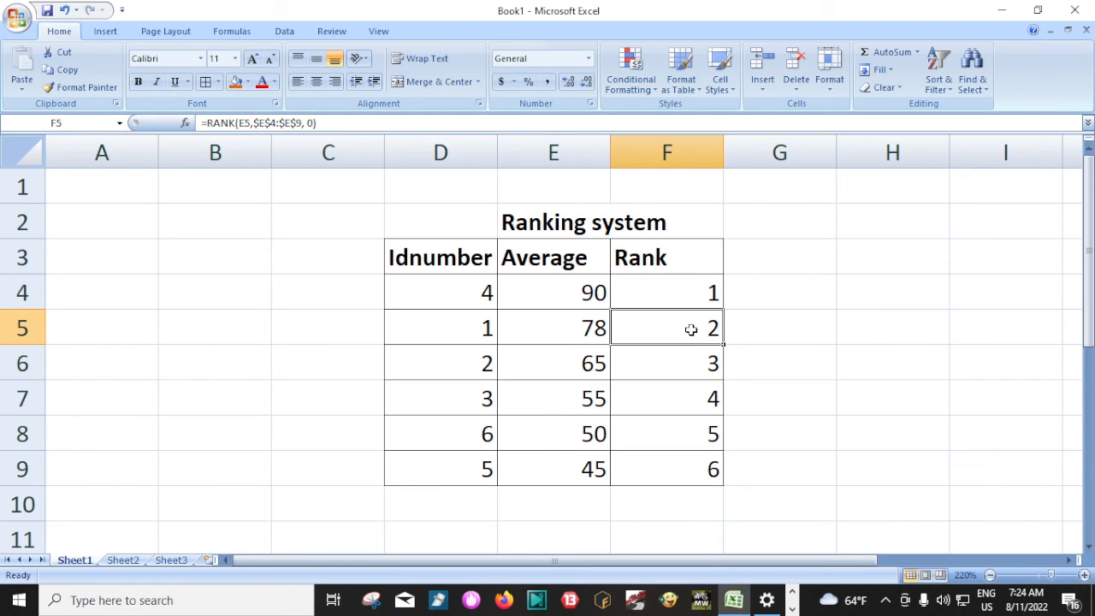
pyautogui.click(693, 369)
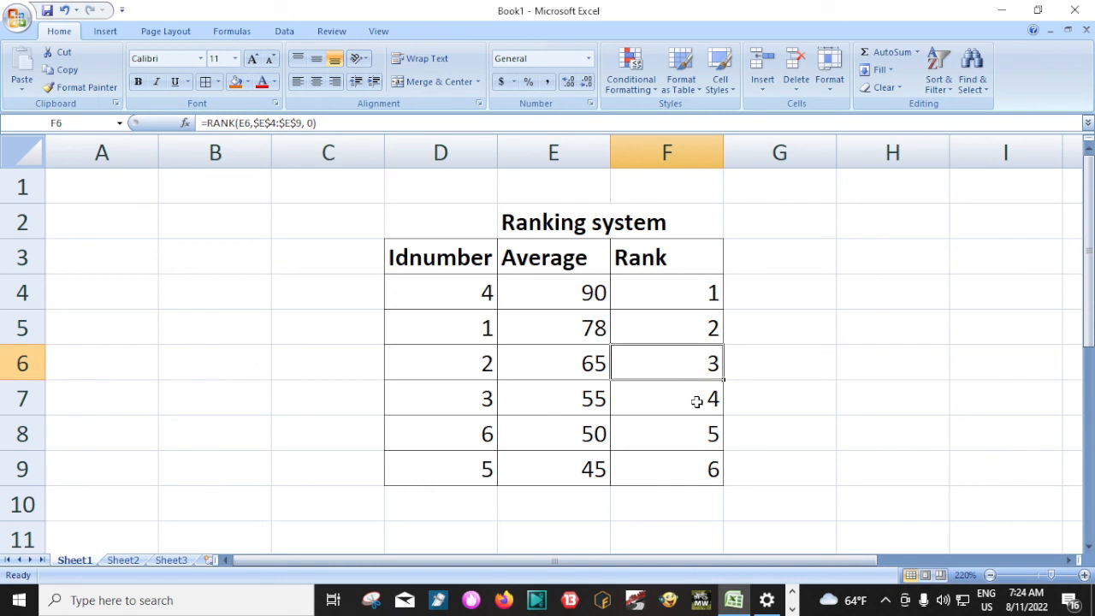
pyautogui.click(697, 410)
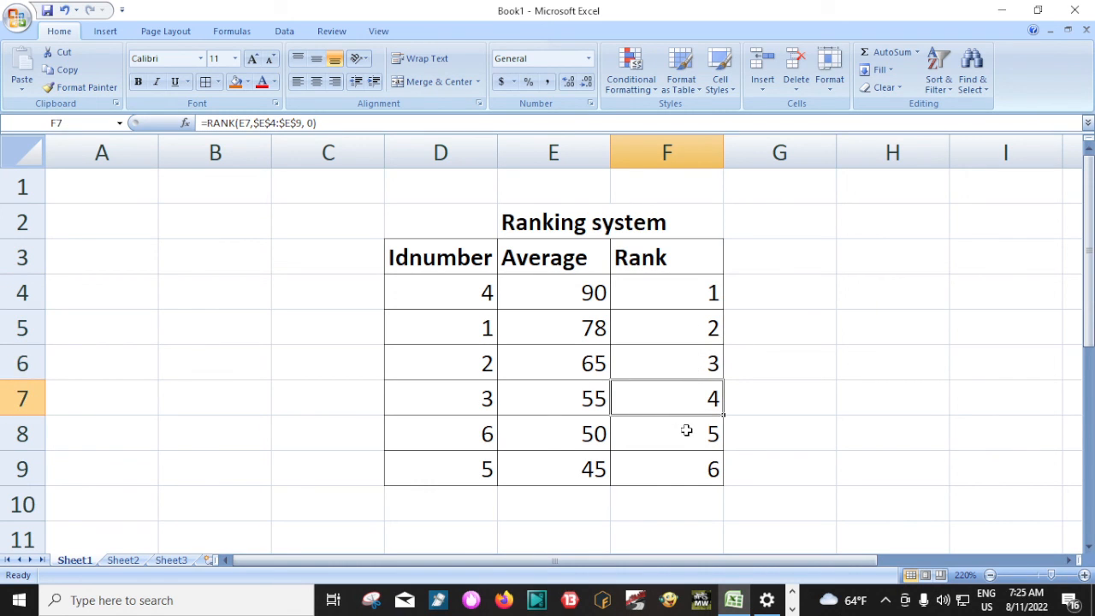
pyautogui.click(685, 438)
pyautogui.click(699, 471)
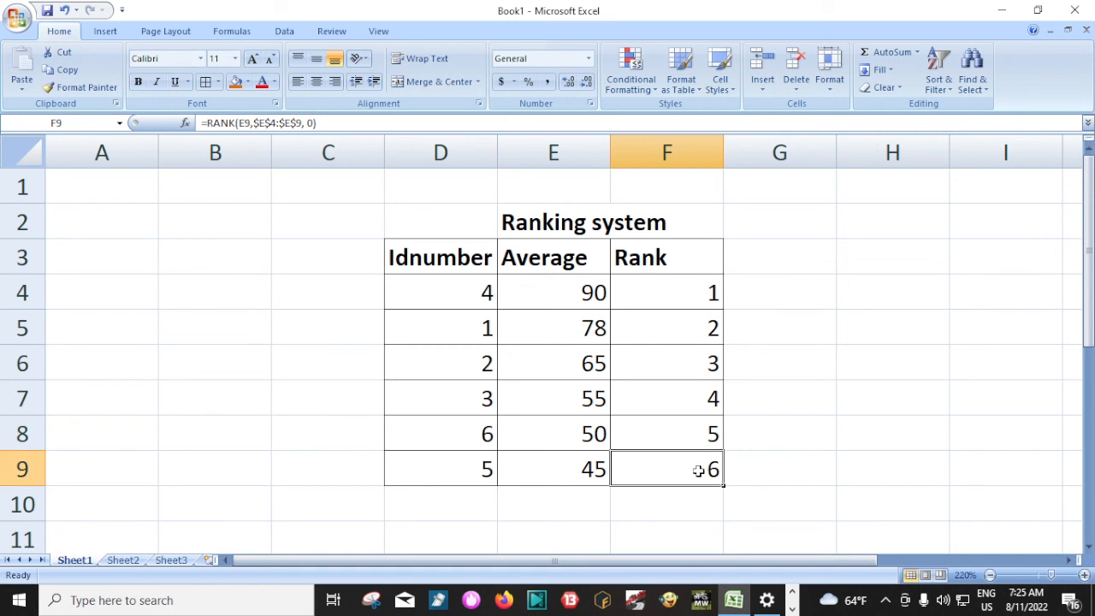